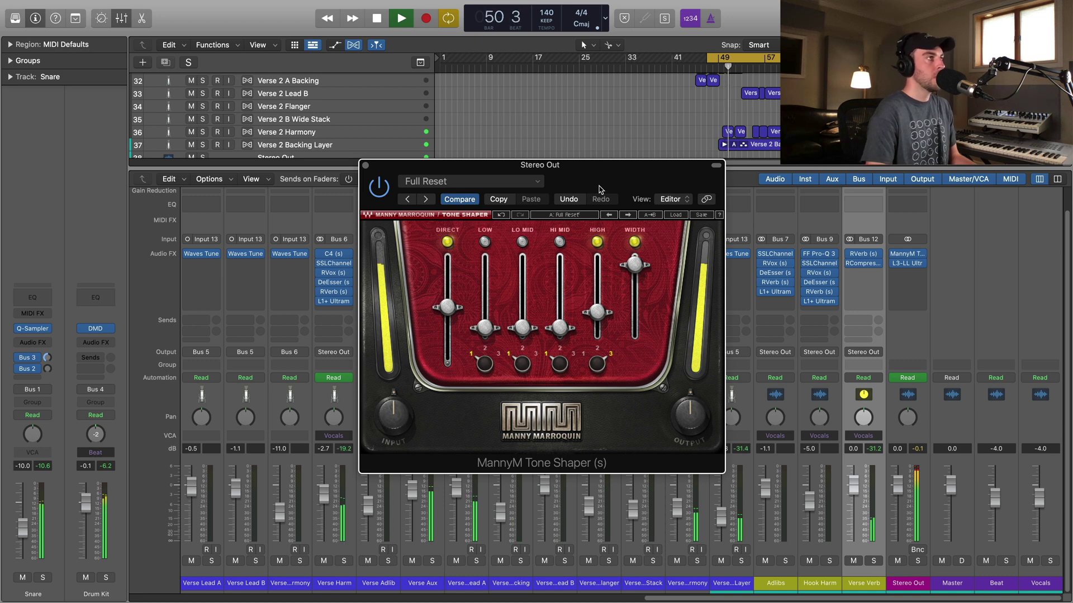
# Slightly lower the High band level in the Tone Shaper on Stereo Out
pyautogui.moveTo(597, 311); pyautogui.dragTo(597, 318)
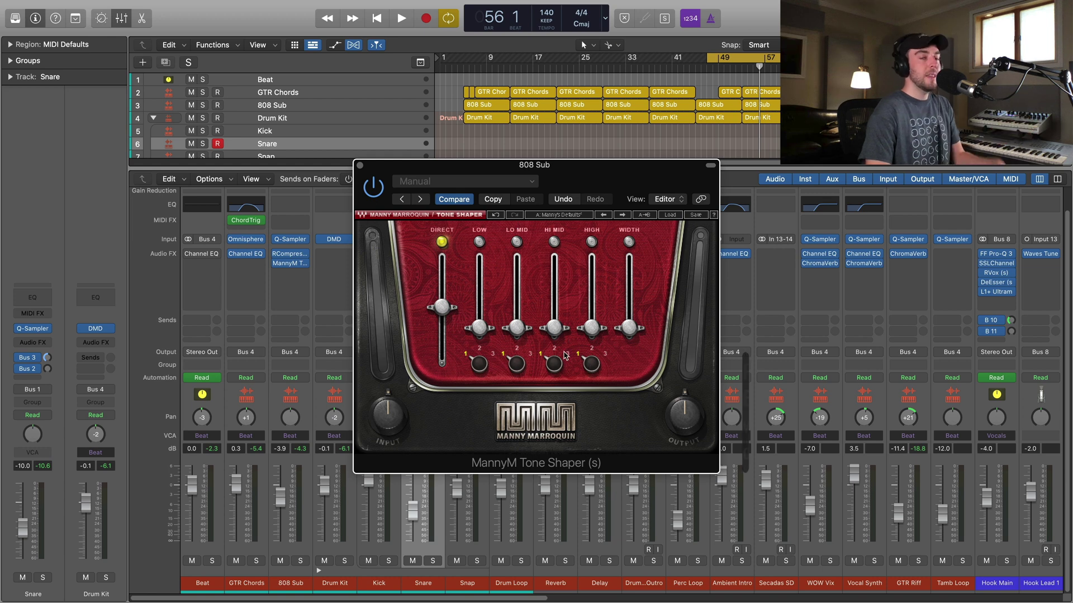
# Try the Direct and Low band switches of the 808 Sub Tone Shaper, returning each to its original state
pyautogui.click(442, 242)
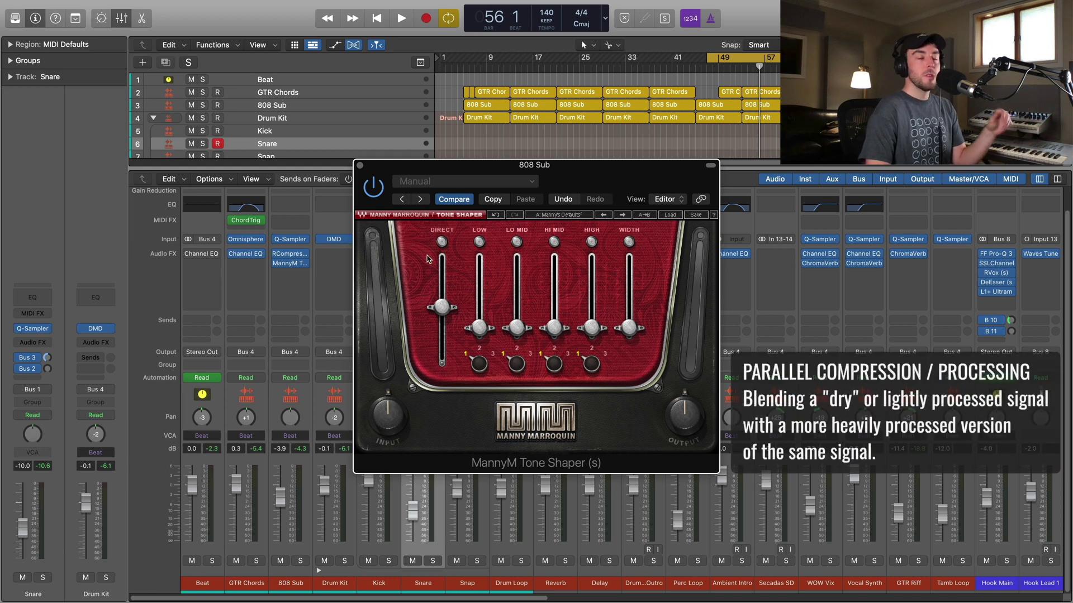
pyautogui.click(441, 242)
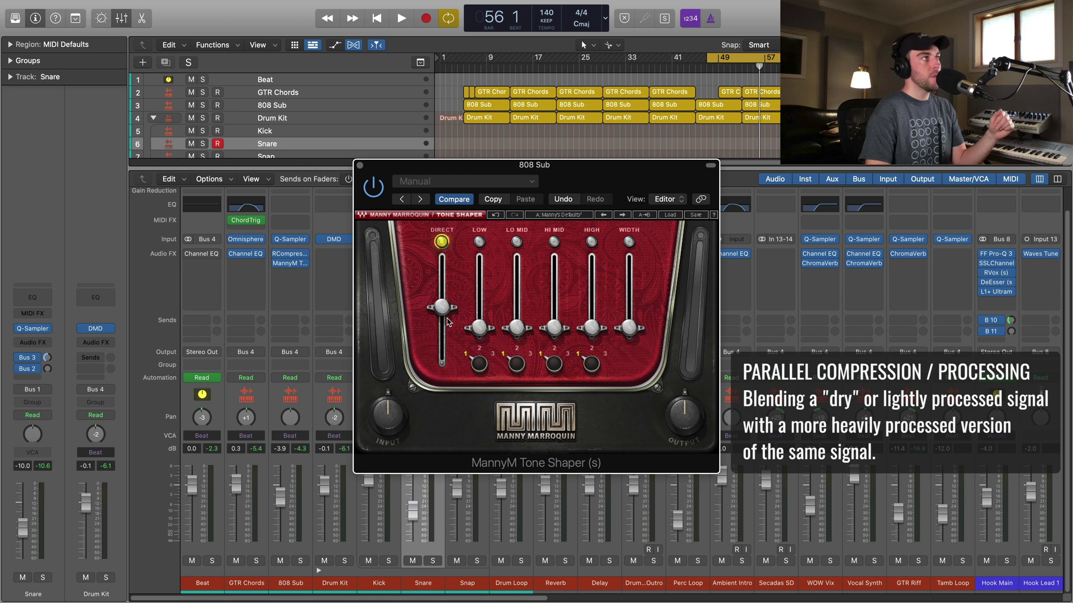
pyautogui.moveTo(439, 308)
pyautogui.mouseDown()
pyautogui.moveTo(441, 355)
pyautogui.moveTo(441, 307)
pyautogui.mouseUp()
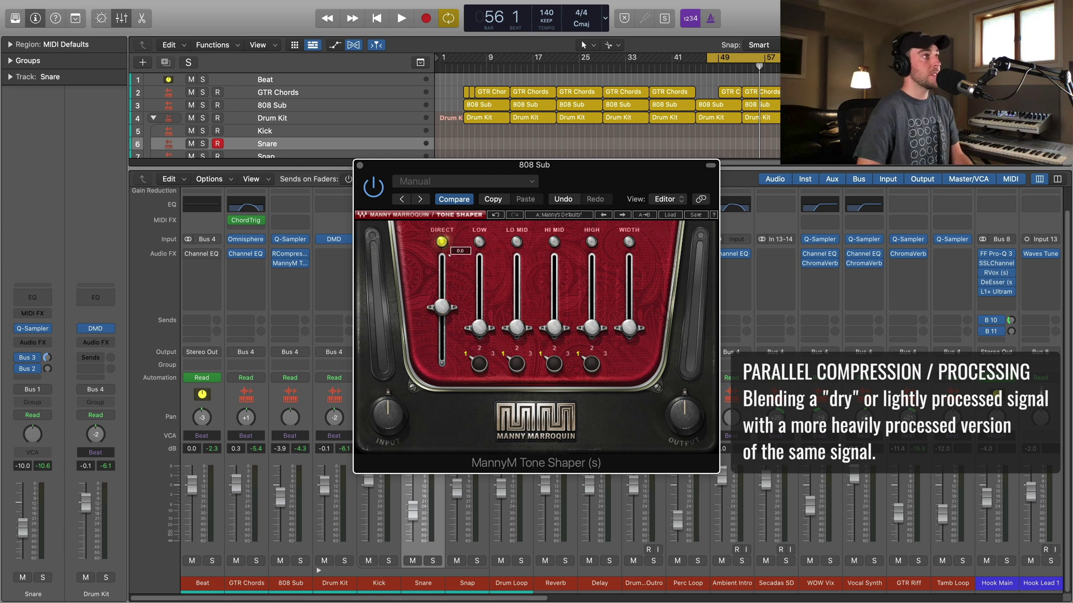
pyautogui.click(478, 242)
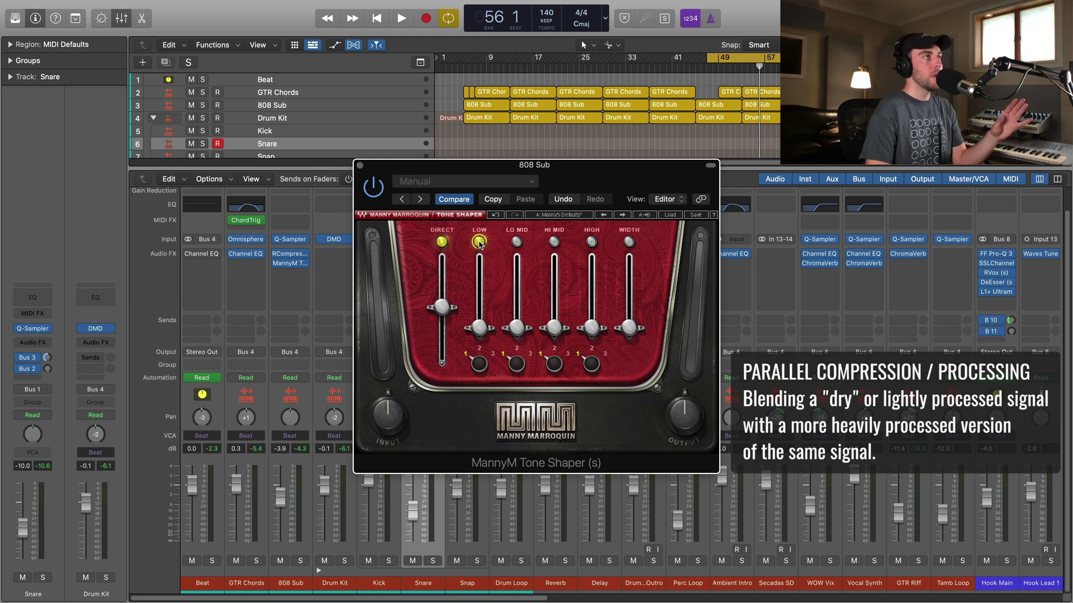
pyautogui.click(478, 242)
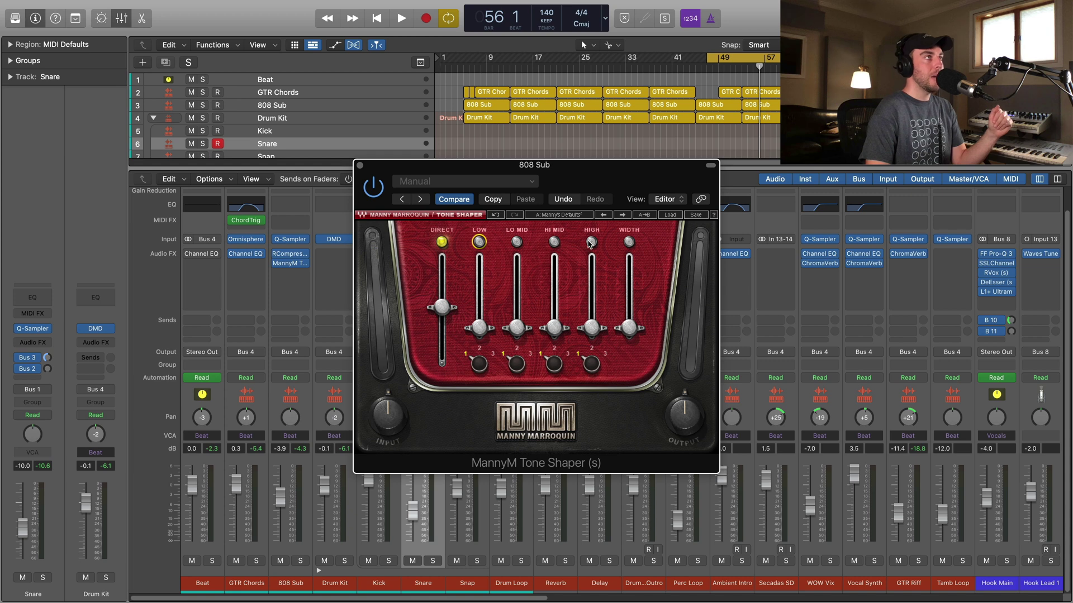
# Try enabling and raising the Width band on the 808 Sub, and undo both changes
pyautogui.click(629, 242)
pyautogui.moveTo(627, 328); pyautogui.dragTo(627, 285)
pyautogui.press('super+z')
pyautogui.press('super+z')
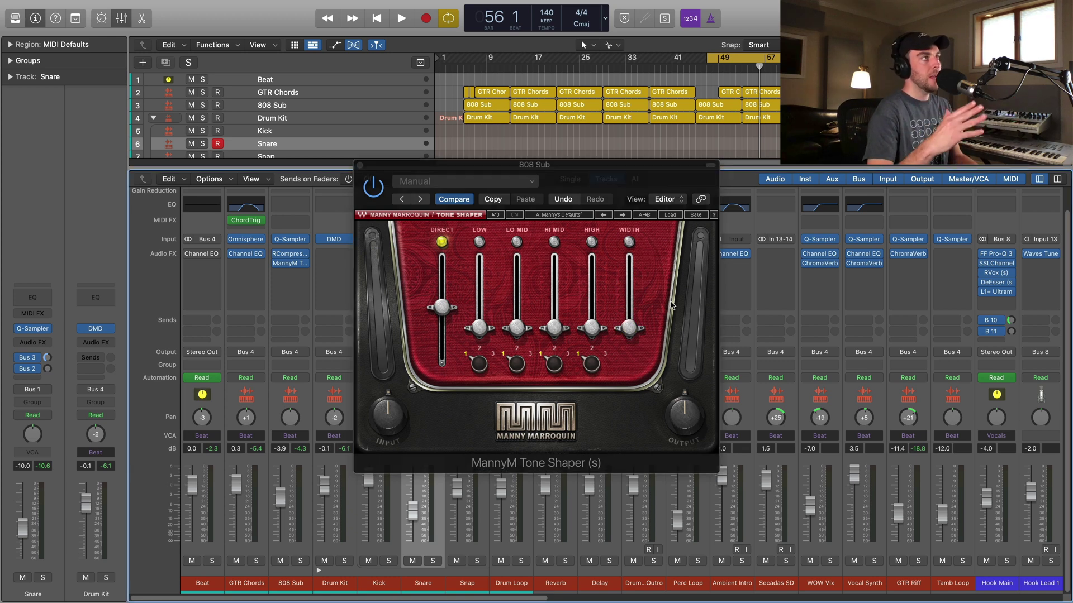
# Bypass the Tone Shaper on the 808 Sub and listen to the mix while looking across the mixer channels
pyautogui.click(276, 265)
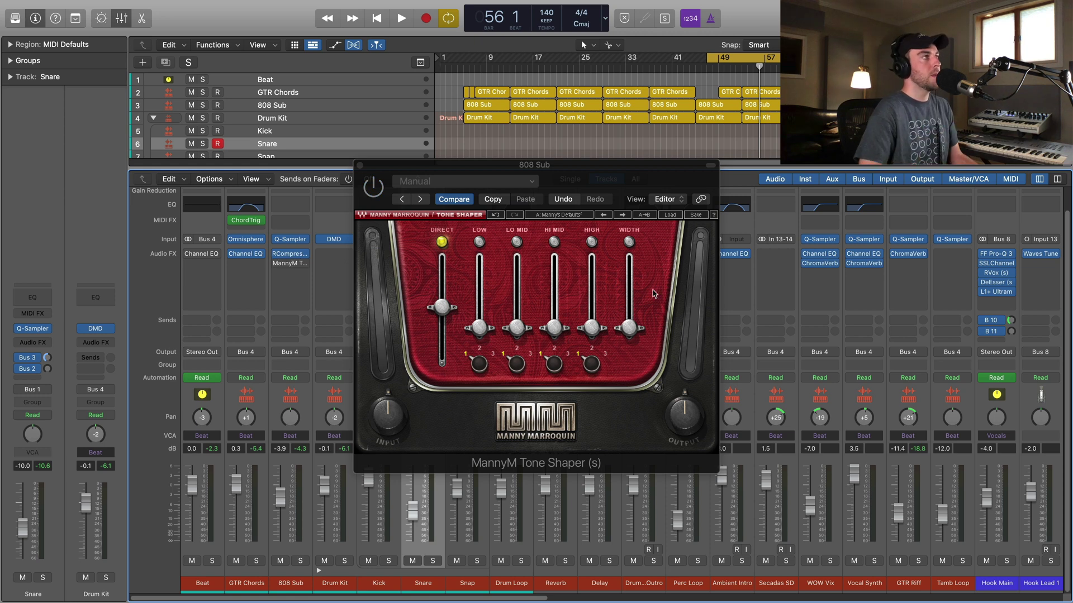
pyautogui.press('space')
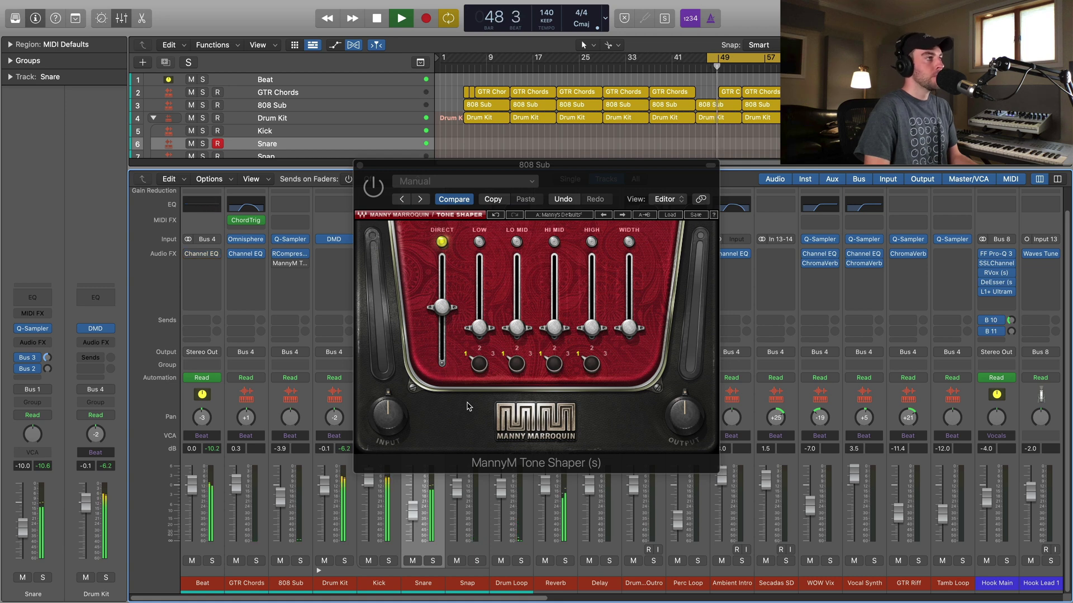
pyautogui.hscroll(5, 493, 540)
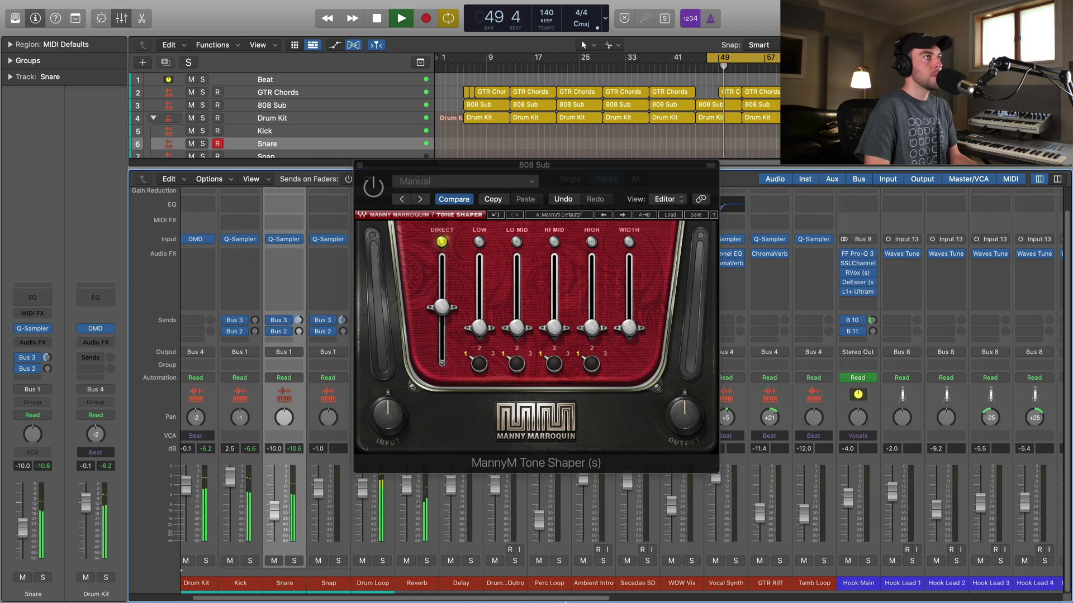
pyautogui.hscroll(4, 676, 600)
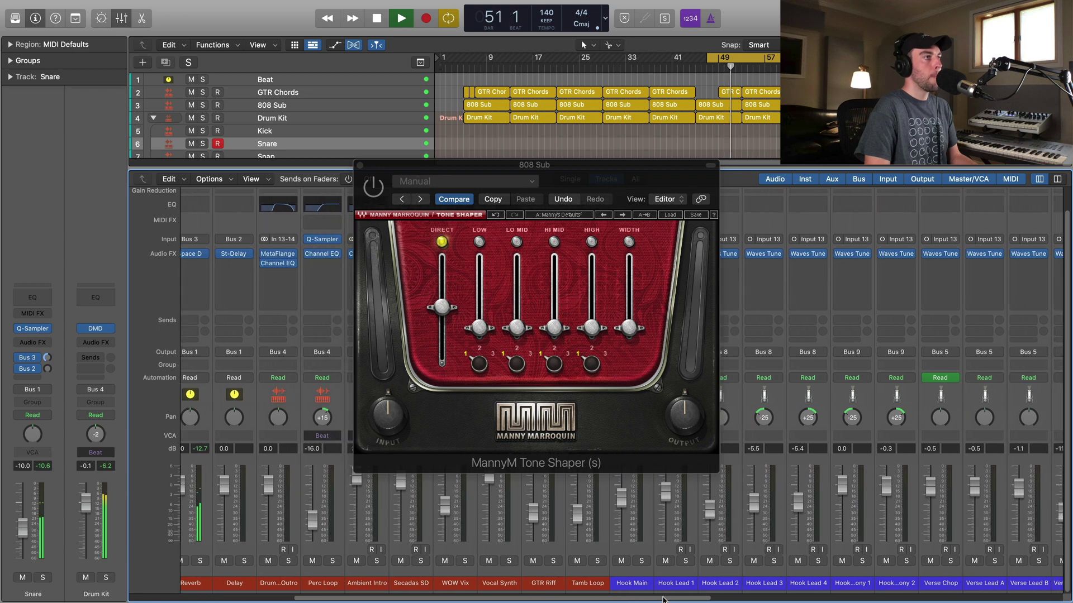
pyautogui.moveTo(676, 599); pyautogui.dragTo(503, 600)
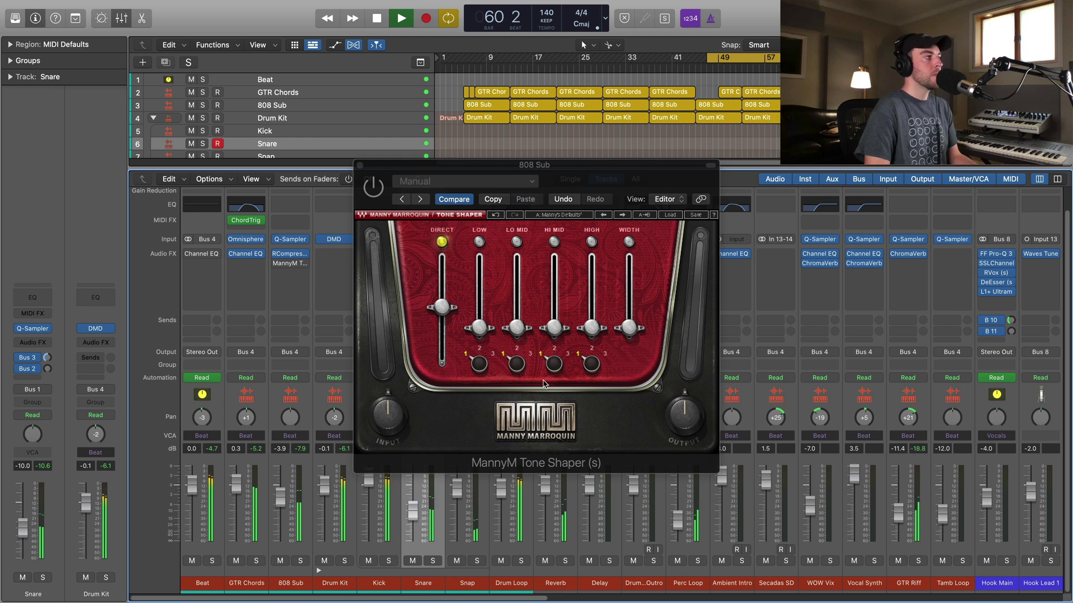
pyautogui.press('space')
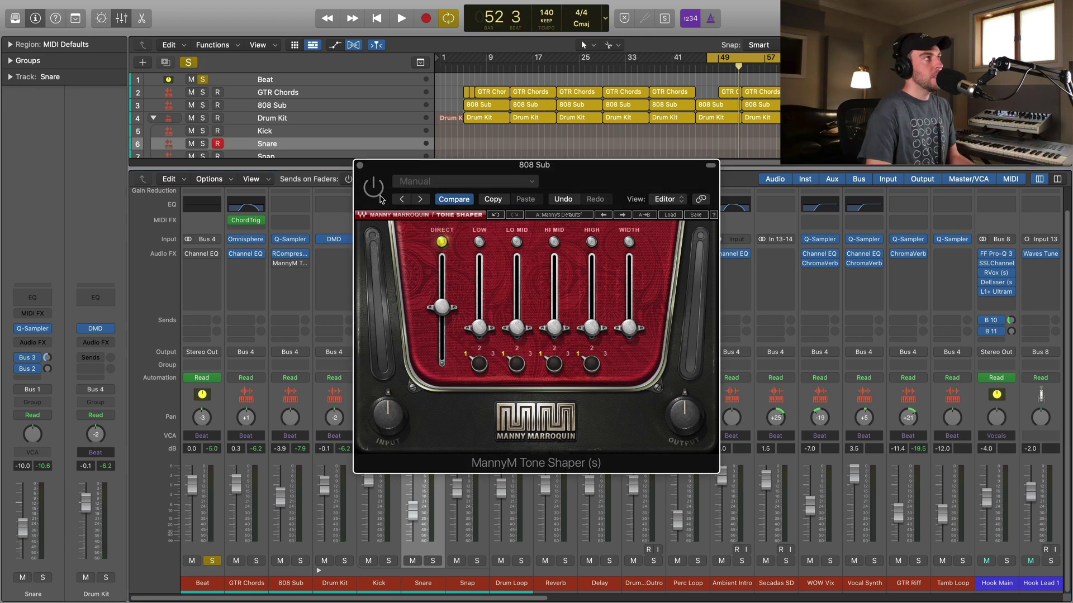
# Reactivate the 808 Sub's Tone Shaper and enable its Low and Lo Mid bands
pyautogui.click(378, 195)
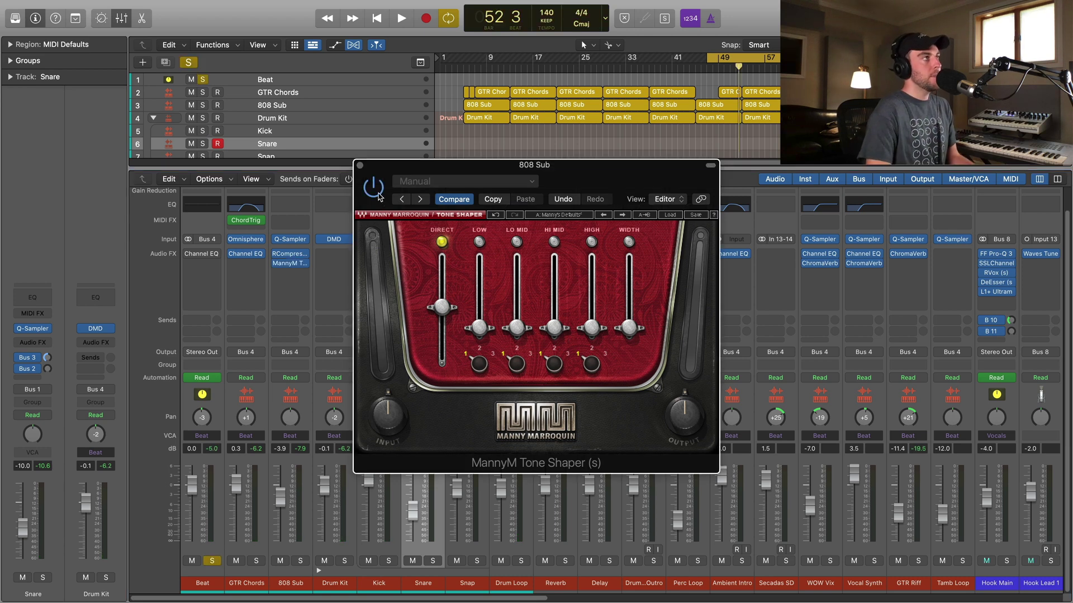
pyautogui.click(478, 242)
pyautogui.click(516, 242)
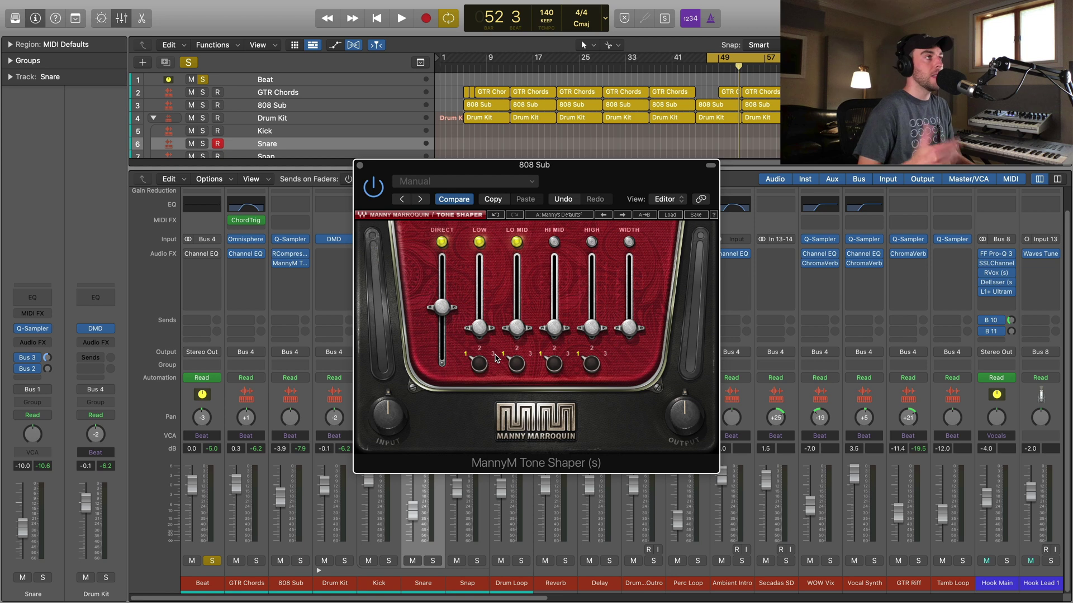
pyautogui.click(478, 350)
pyautogui.click(465, 354)
pyautogui.click(480, 350)
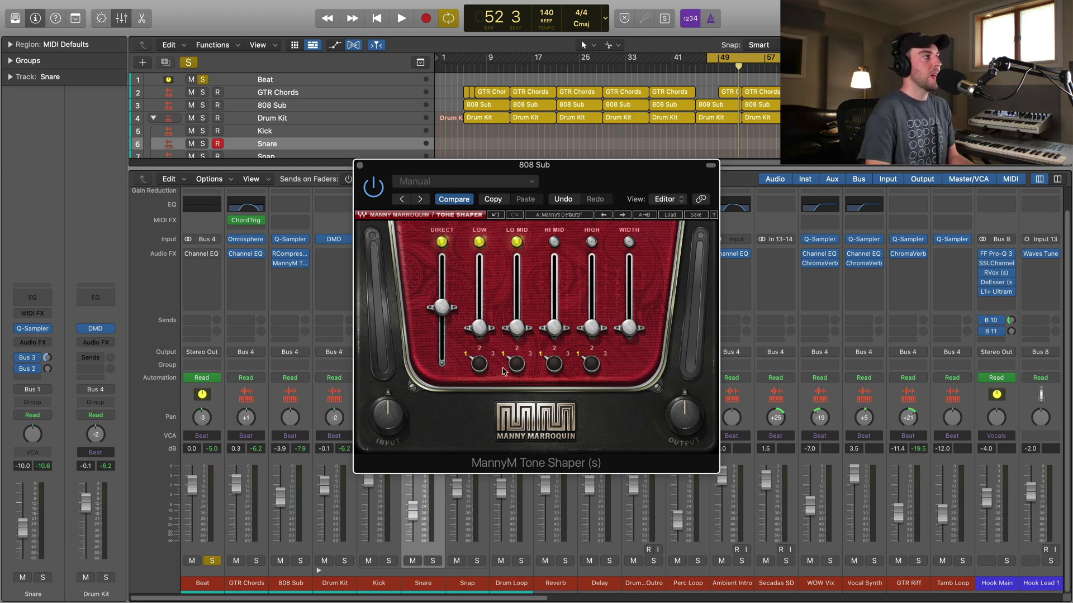
# During playback, raise the Low band level well up and the Lo Mid level moderately on the 808 Sub
pyautogui.press('space')
pyautogui.moveTo(480, 329)
pyautogui.moveTo(480, 330); pyautogui.dragTo(480, 280)
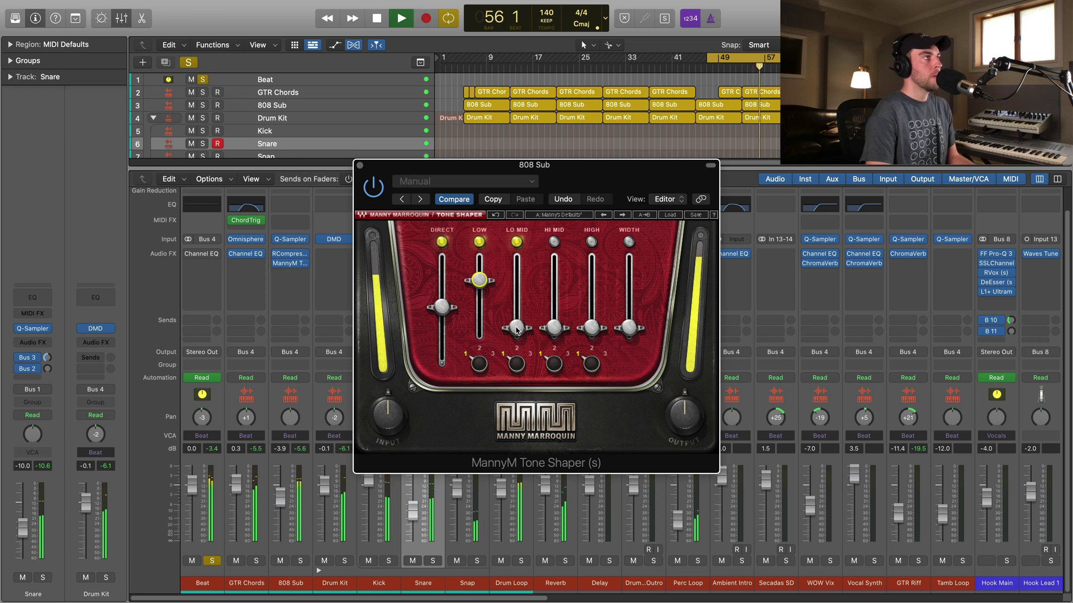
pyautogui.moveTo(516, 330); pyautogui.dragTo(517, 312)
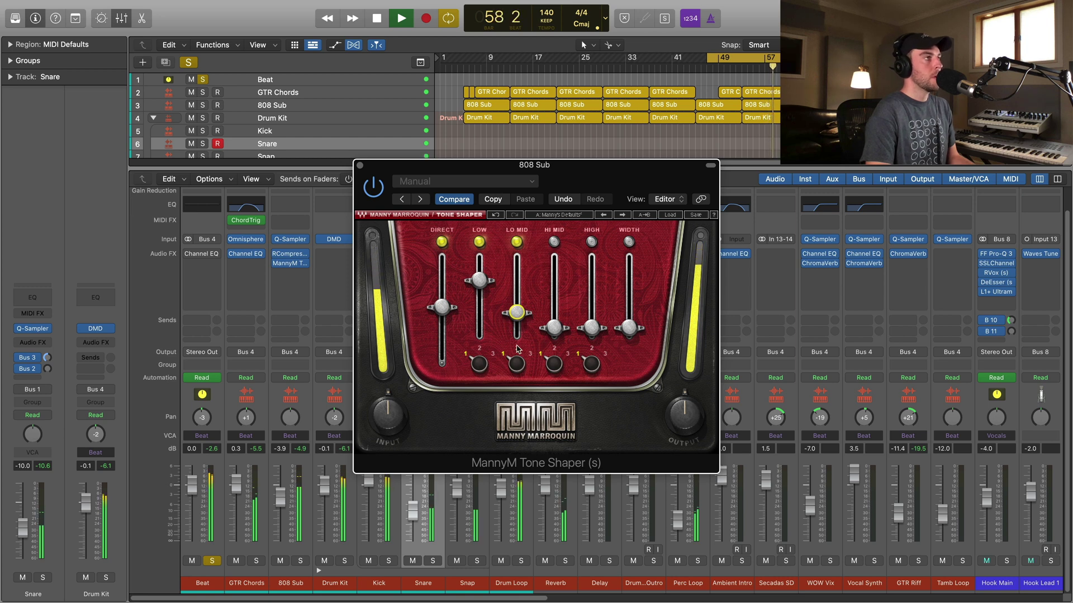
# Set the Low band to range 2 with a slightly lower level, and the Lo Mid band to range 3
pyautogui.click(479, 350)
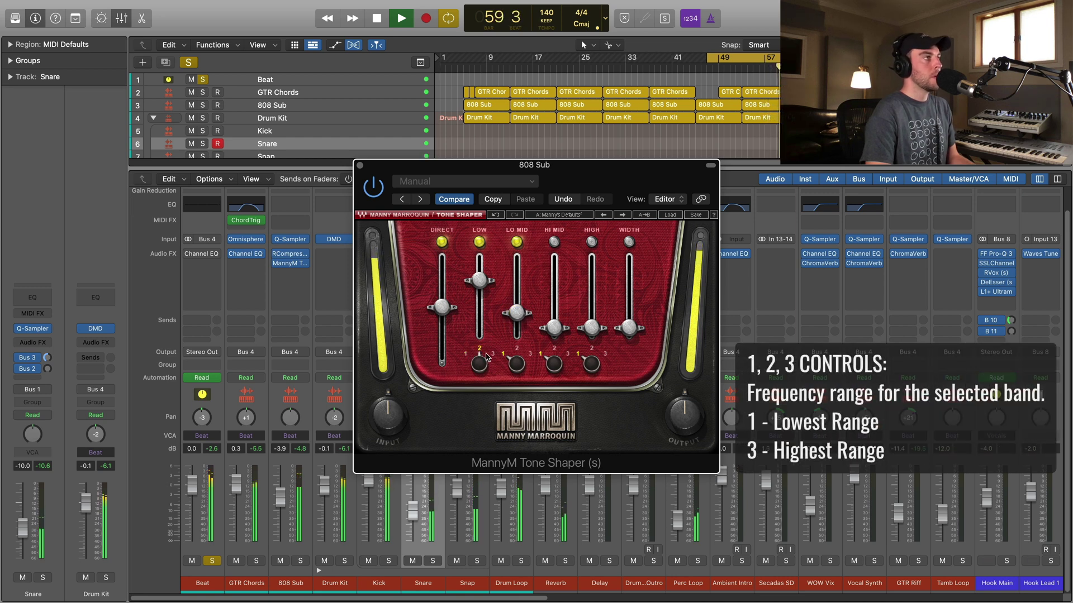
pyautogui.click(492, 354)
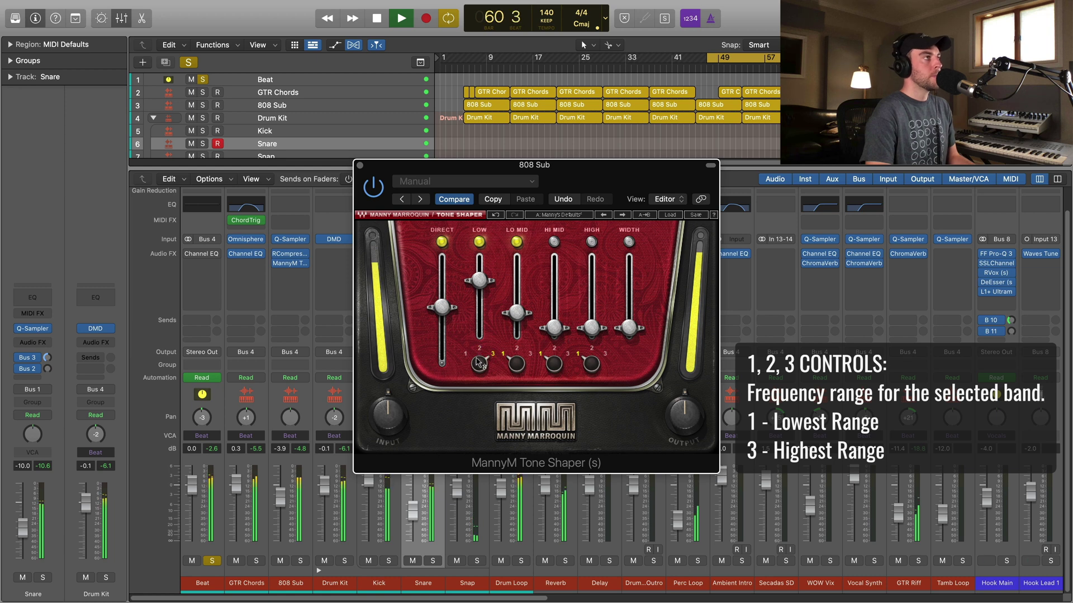
pyautogui.click(479, 349)
pyautogui.moveTo(479, 279); pyautogui.dragTo(480, 286)
pyautogui.click(518, 353)
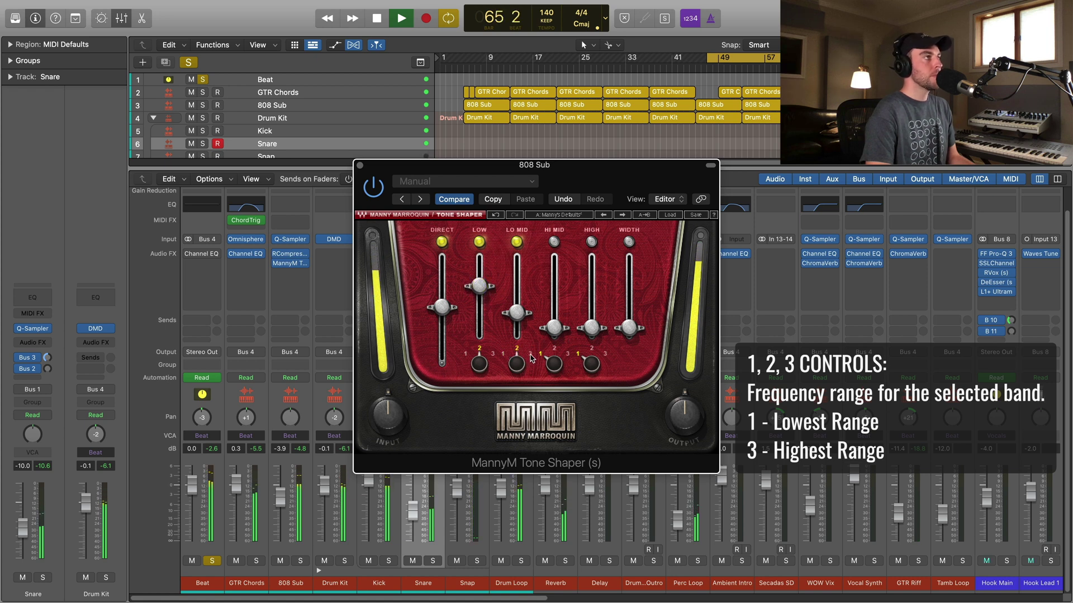
pyautogui.click(531, 355)
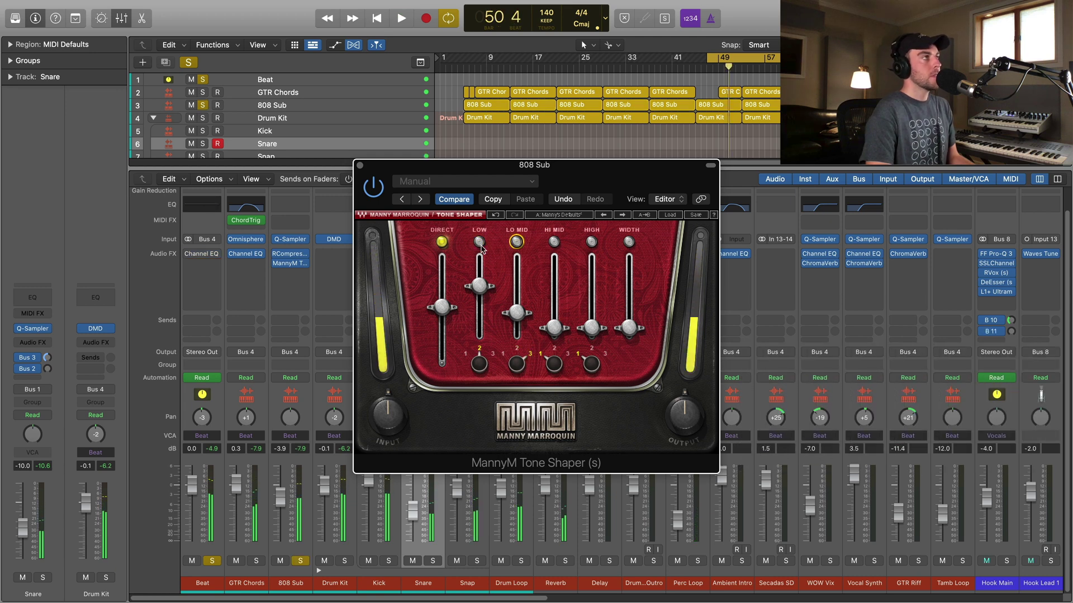
# Compare the 808 Sub during playback with its Low and Lo Mid bands switched off and back on
pyautogui.click(479, 242)
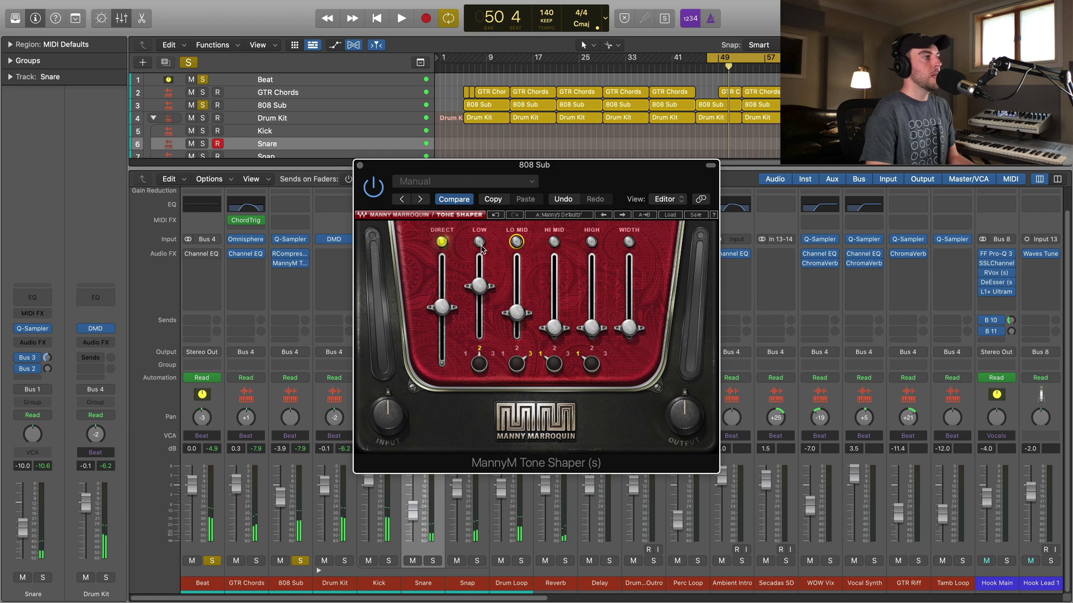
pyautogui.press('space')
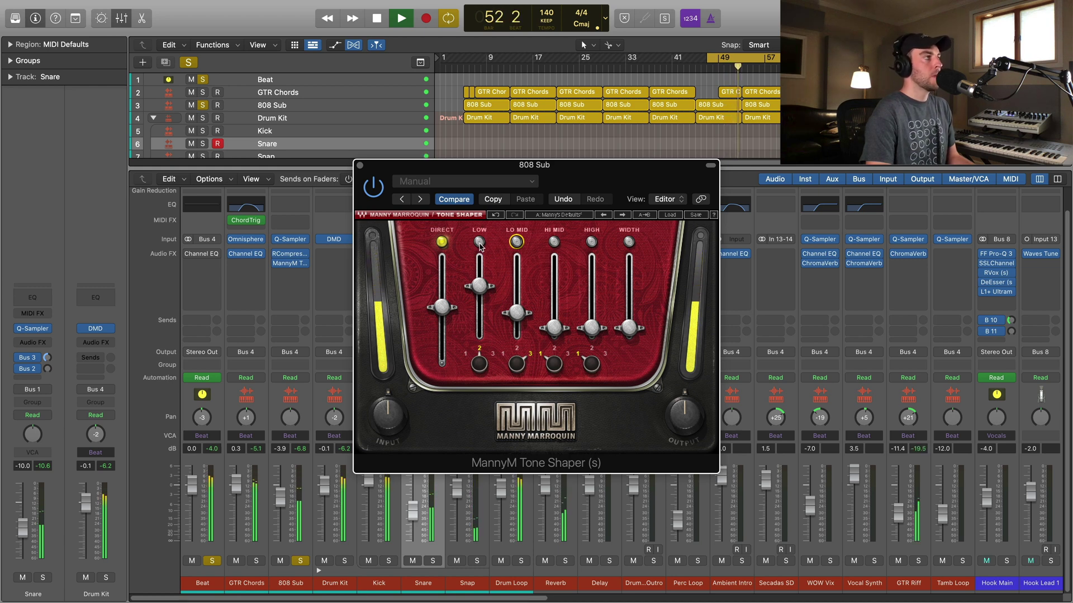
pyautogui.click(480, 242)
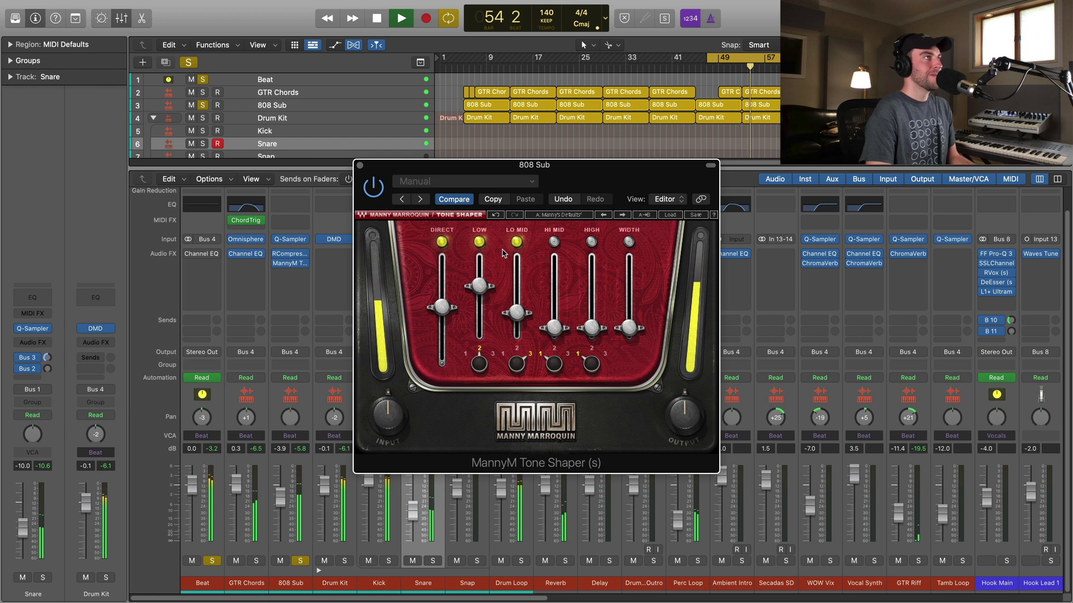
pyautogui.press('space')
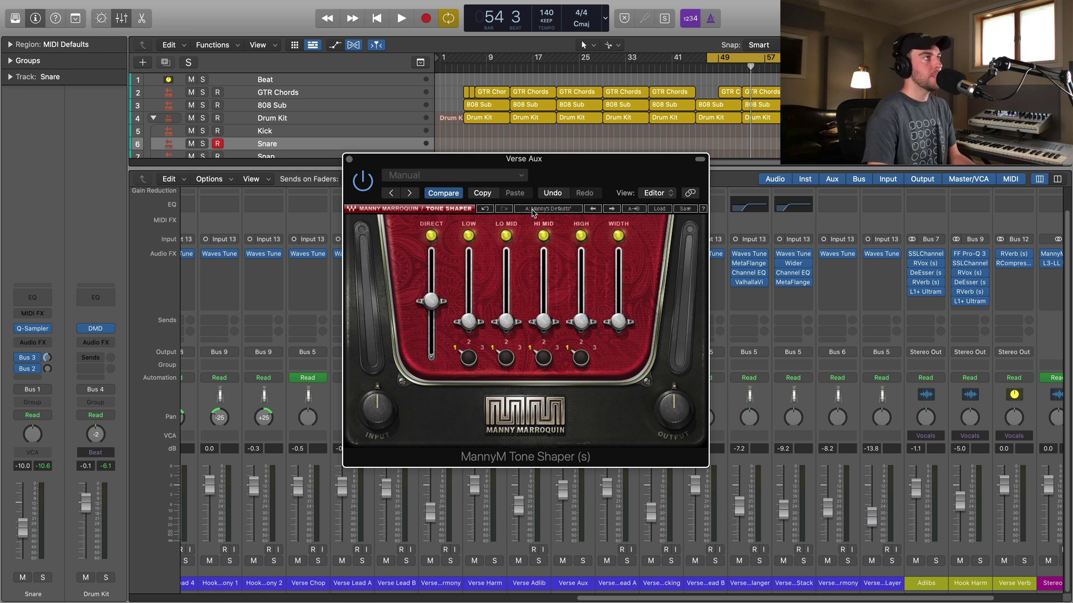
# Disable the Low, Lo Mid, Hi Mid and Width bands in the Verse Aux Tone Shaper, leaving Direct and High enabled
pyautogui.click(468, 236)
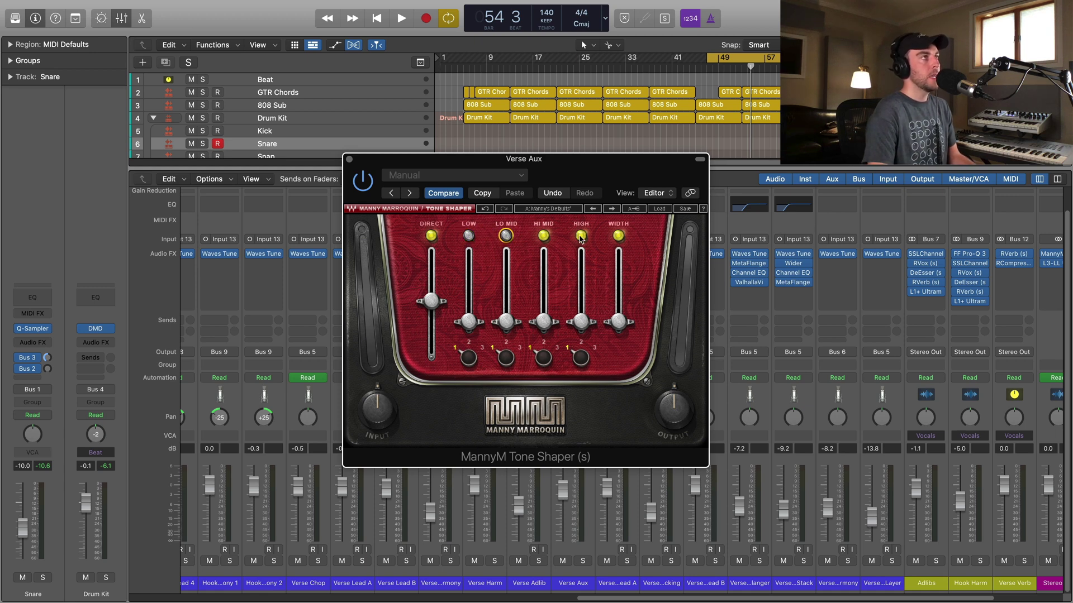
pyautogui.click(544, 235)
pyautogui.click(618, 235)
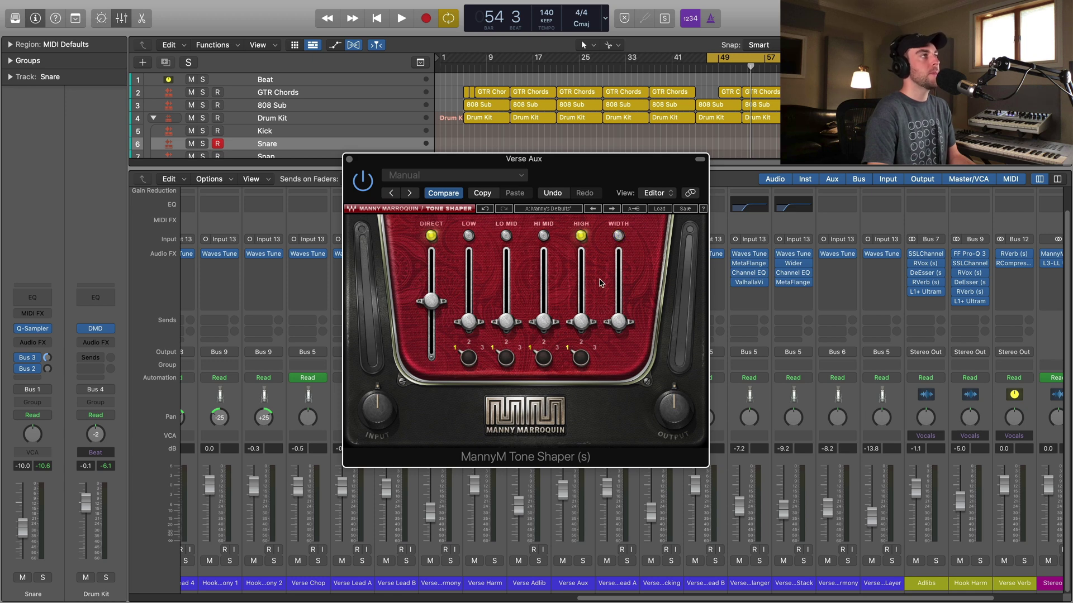
# Raise the High band level on the Verse Aux during playback, keeping its frequency range at 1
pyautogui.press('space')
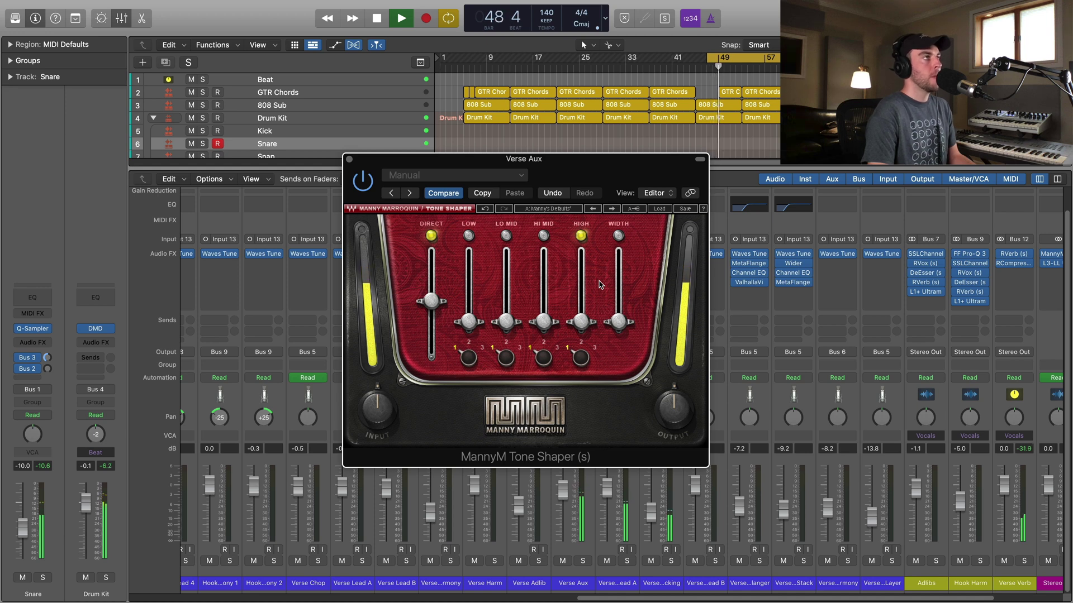
pyautogui.moveTo(581, 325)
pyautogui.moveTo(581, 326); pyautogui.dragTo(580, 273)
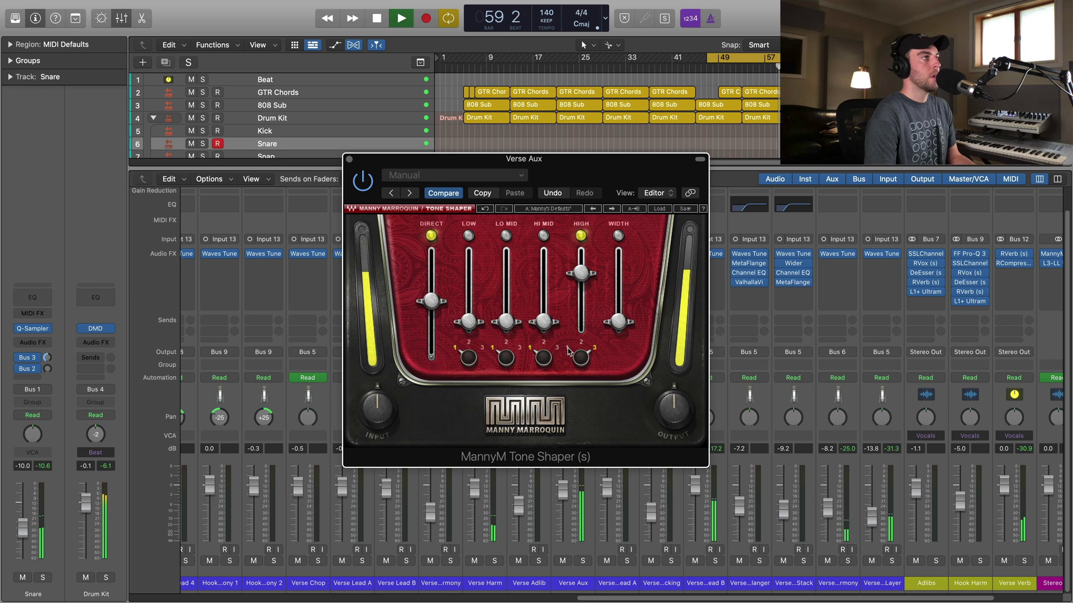
pyautogui.moveTo(582, 275); pyautogui.dragTo(581, 273)
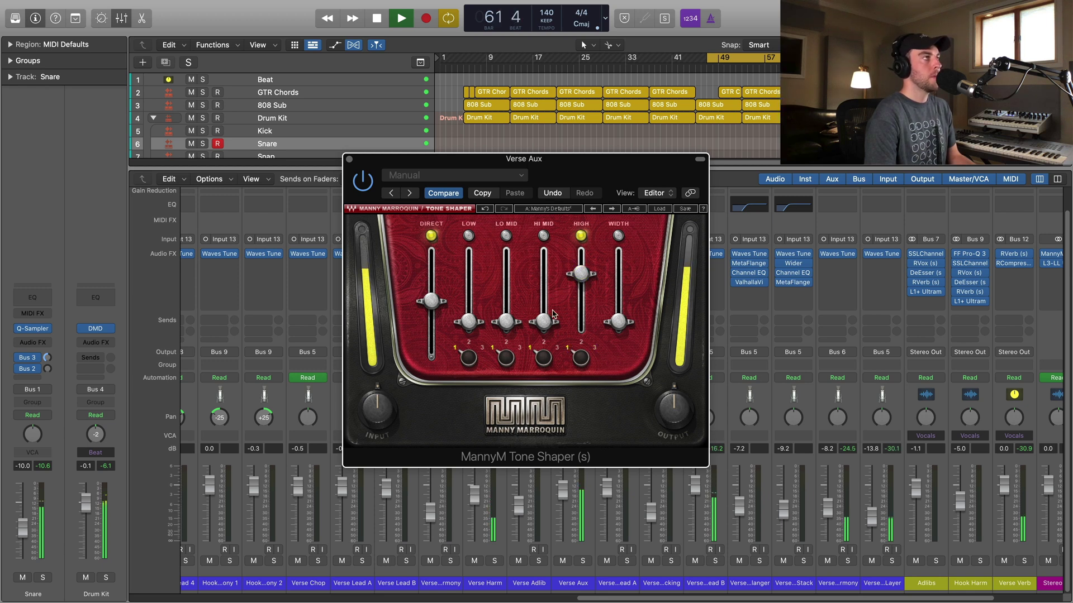
# Compare the Verse Aux vocals with the High band off and on, and stop playback
pyautogui.click(581, 236)
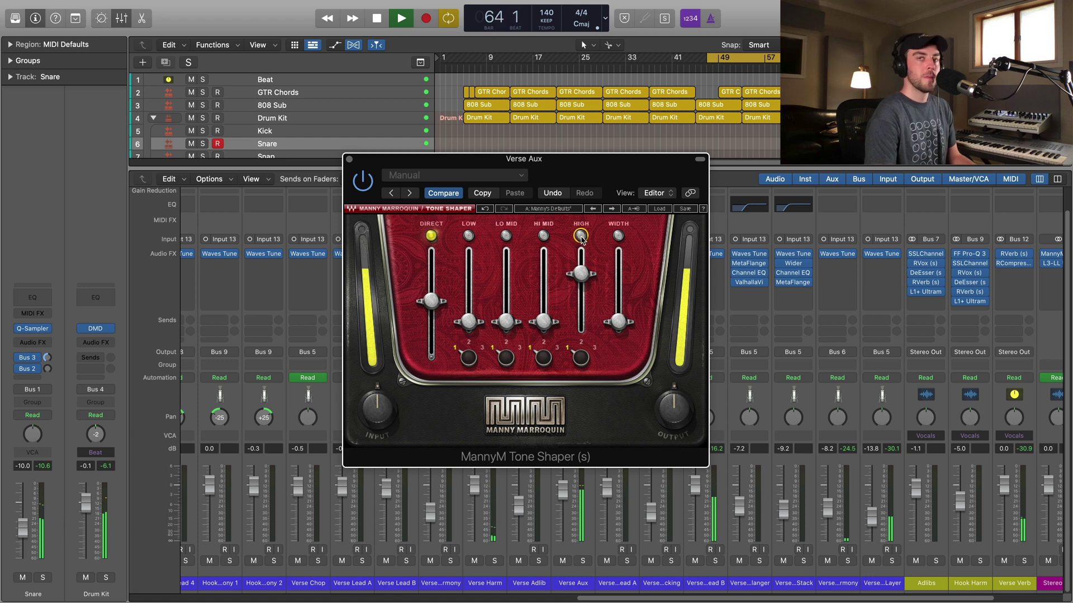
pyautogui.click(581, 236)
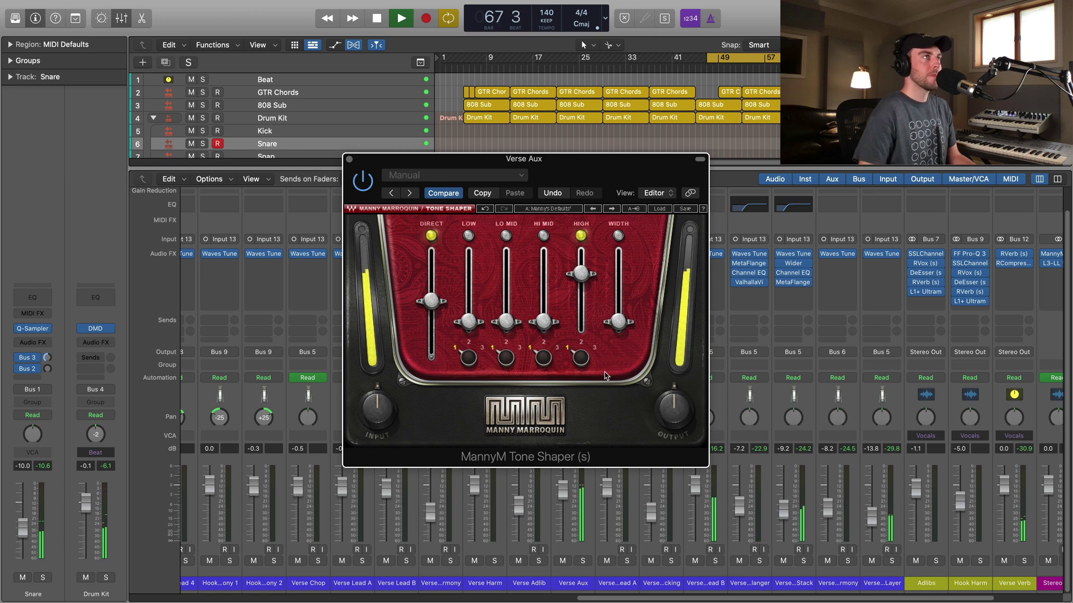
pyautogui.press('space')
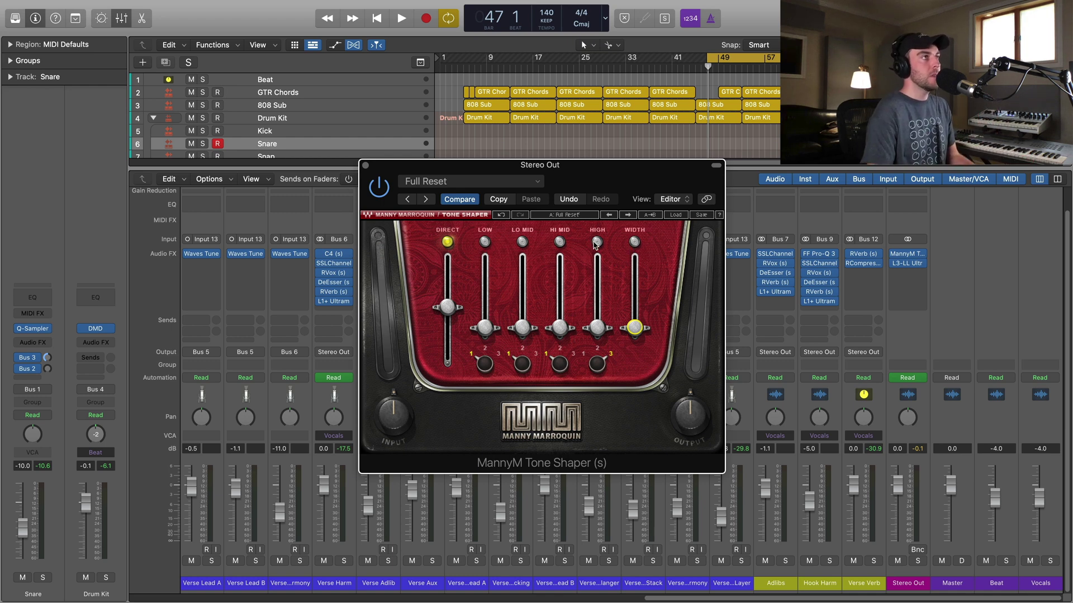
# Enable the Width and High bands in the Tone Shaper on Stereo Out
pyautogui.click(636, 241)
pyautogui.click(598, 242)
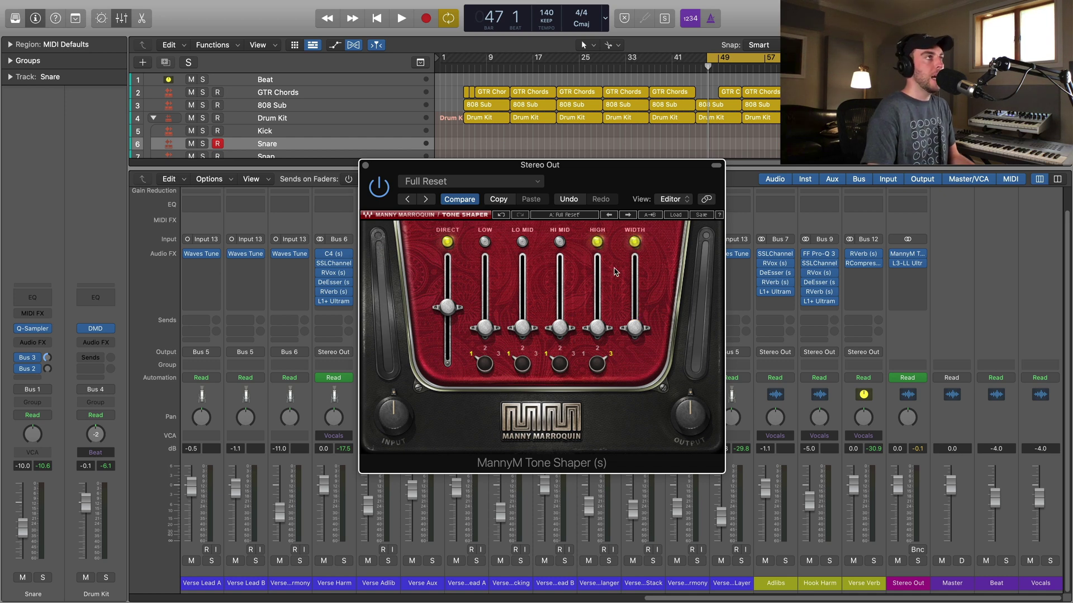
# Play the mix, raise the High band level slightly and set Width to 100 in the Stereo Out Tone Shaper
pyautogui.press('space')
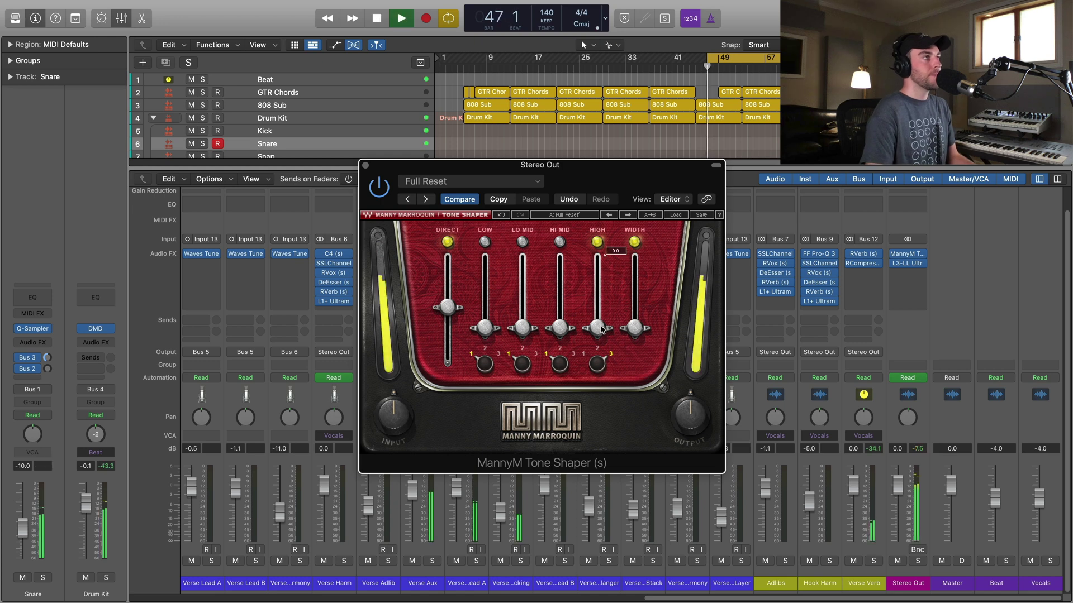
pyautogui.moveTo(600, 329); pyautogui.dragTo(634, 264)
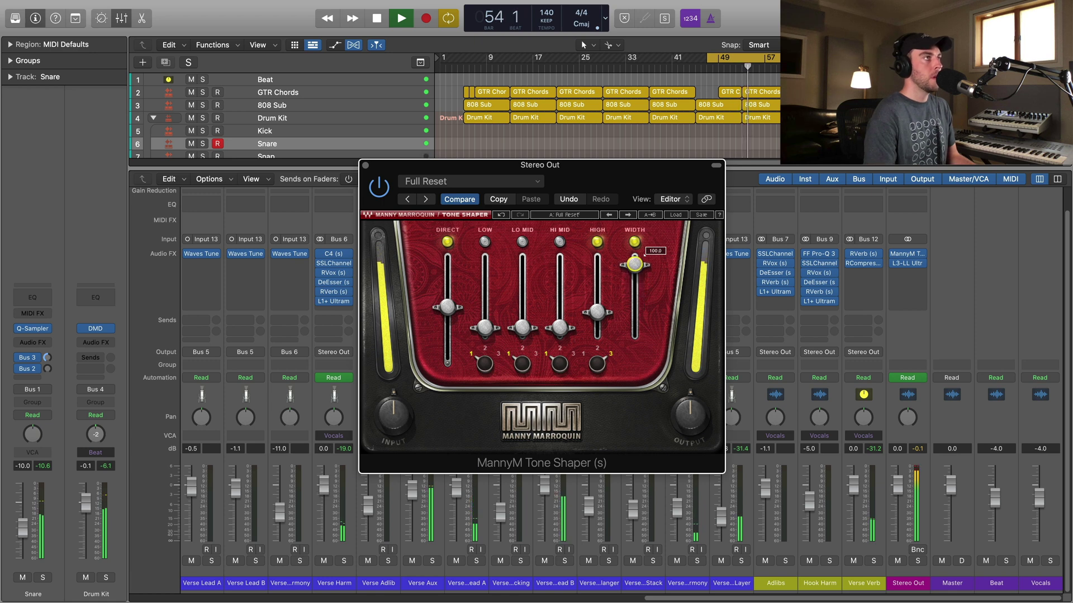
pyautogui.moveTo(596, 320); pyautogui.dragTo(595, 319)
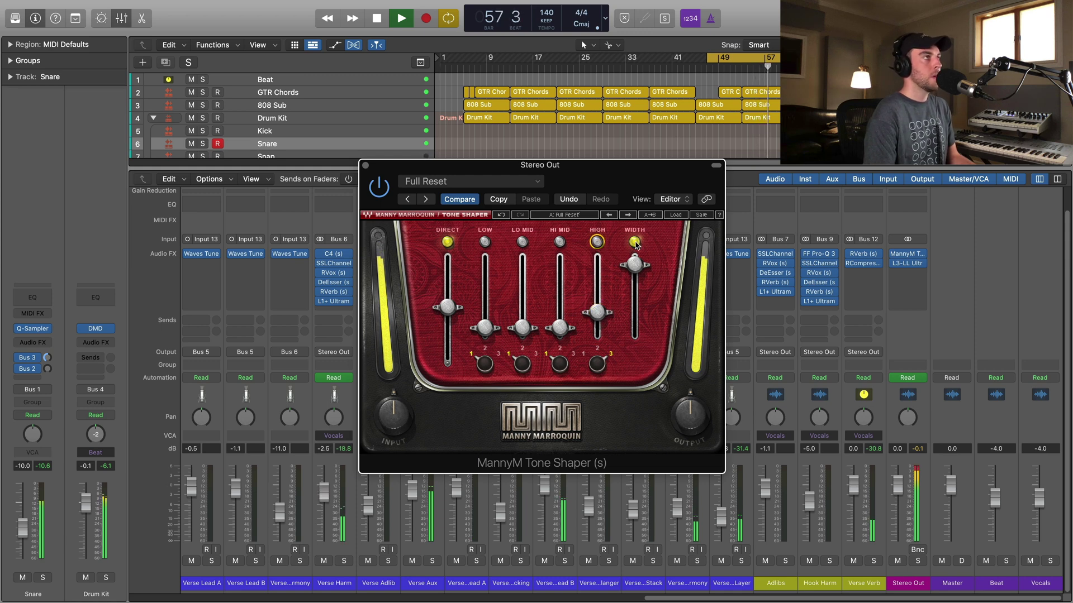
# Compare the full mix with the High and Width bands of the Stereo Out Tone Shaper off and on
pyautogui.click(597, 243)
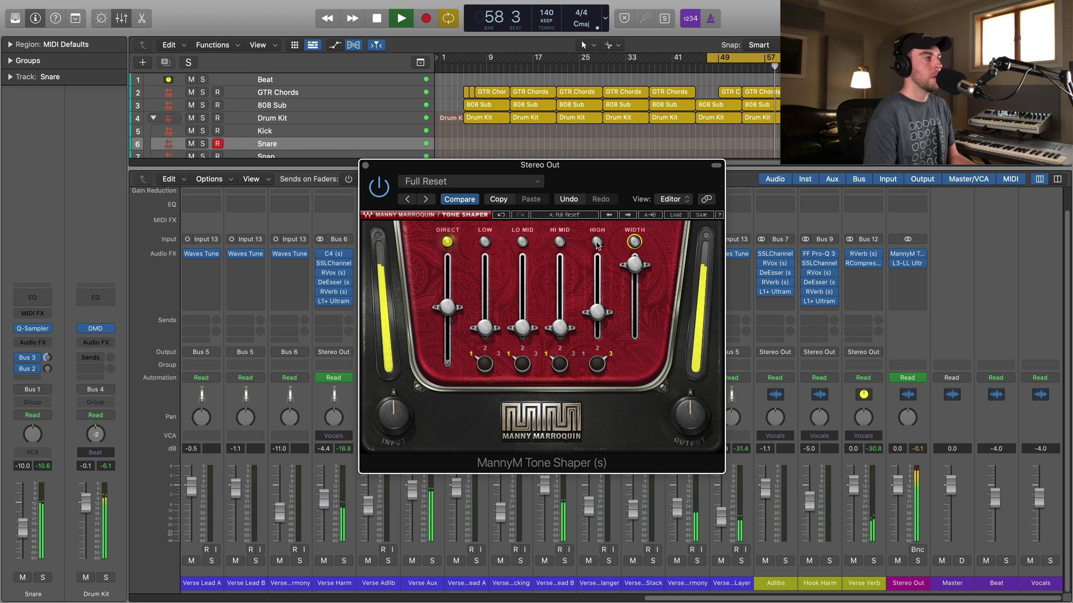
pyautogui.click(597, 243)
pyautogui.click(634, 241)
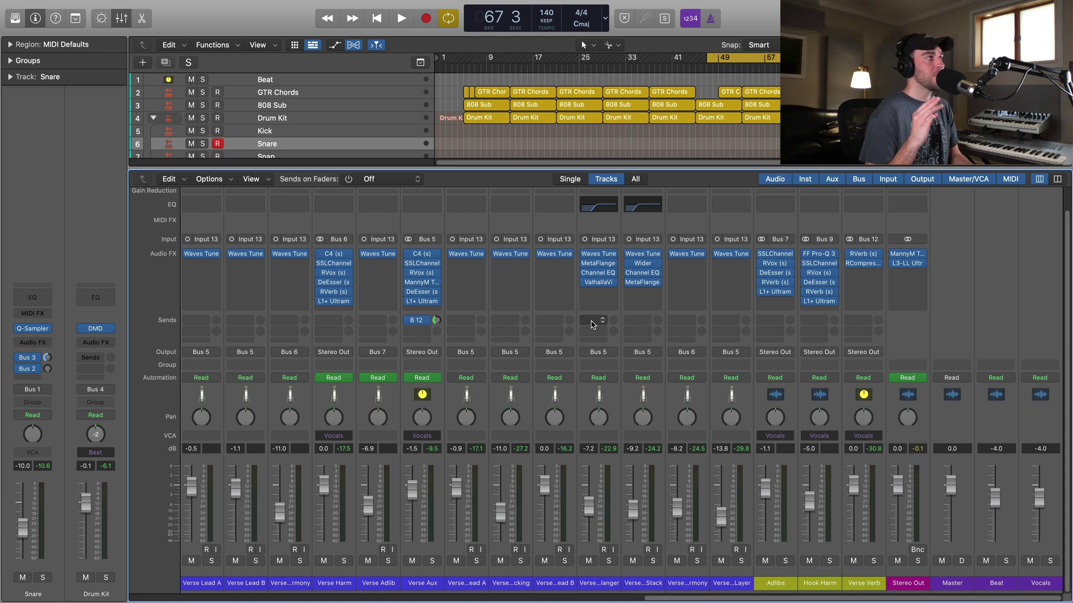
# Bypass the Tone Shaper on Stereo Out, Verse Aux and 808 Sub, and play the mix without it
pyautogui.moveTo(894, 257)
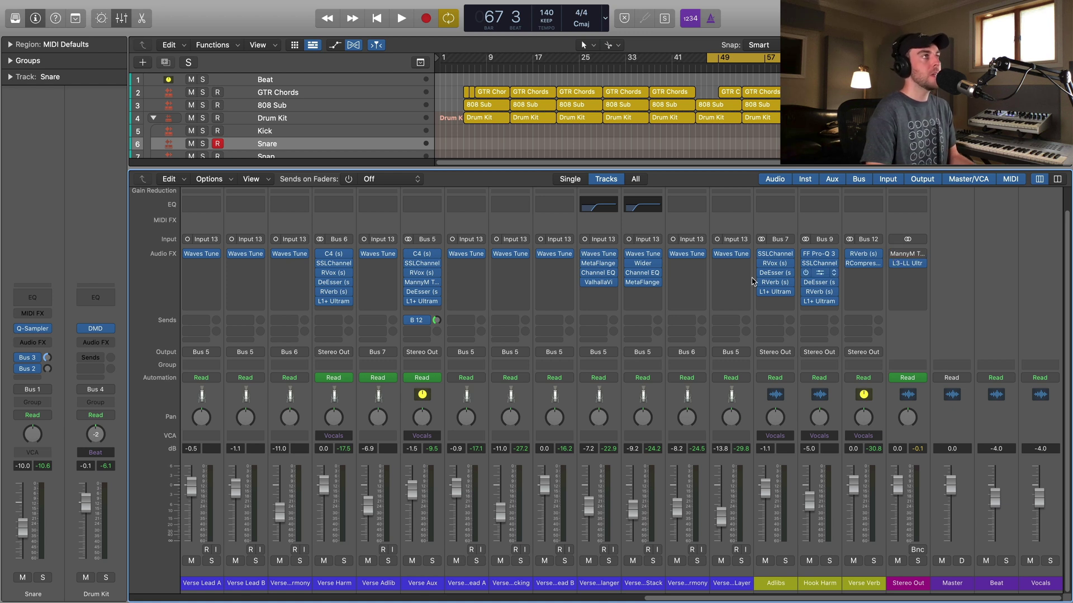
pyautogui.moveTo(420, 285)
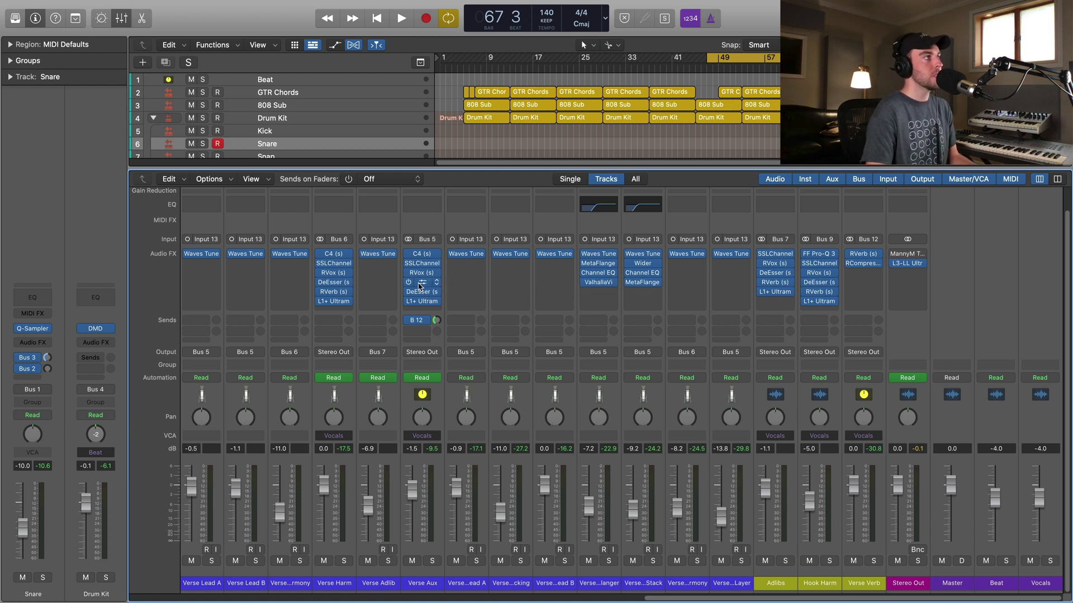
pyautogui.hscroll(-10, 425, 279)
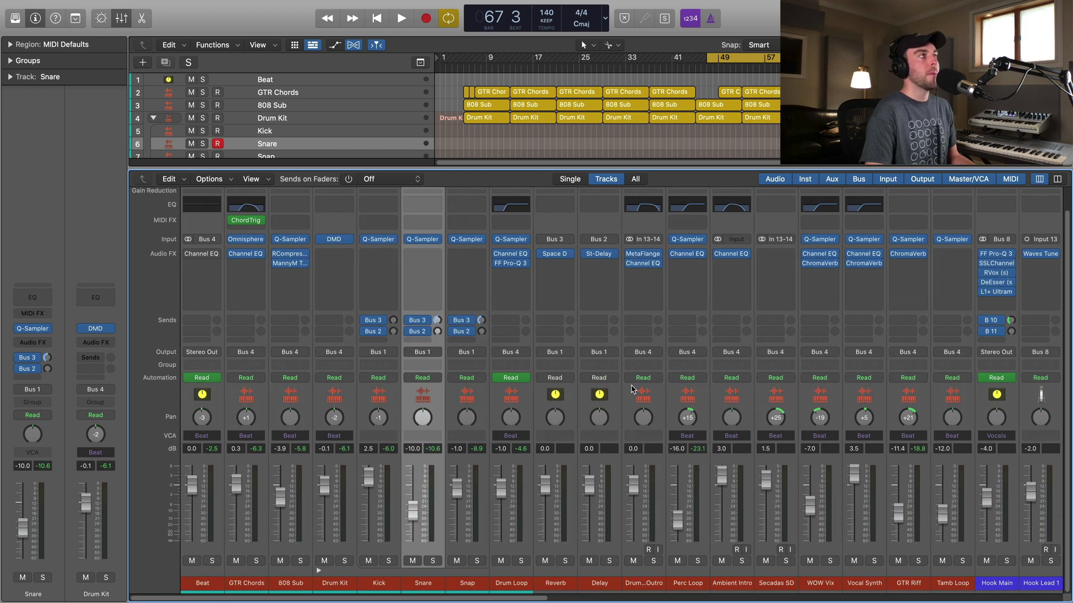
pyautogui.press('space')
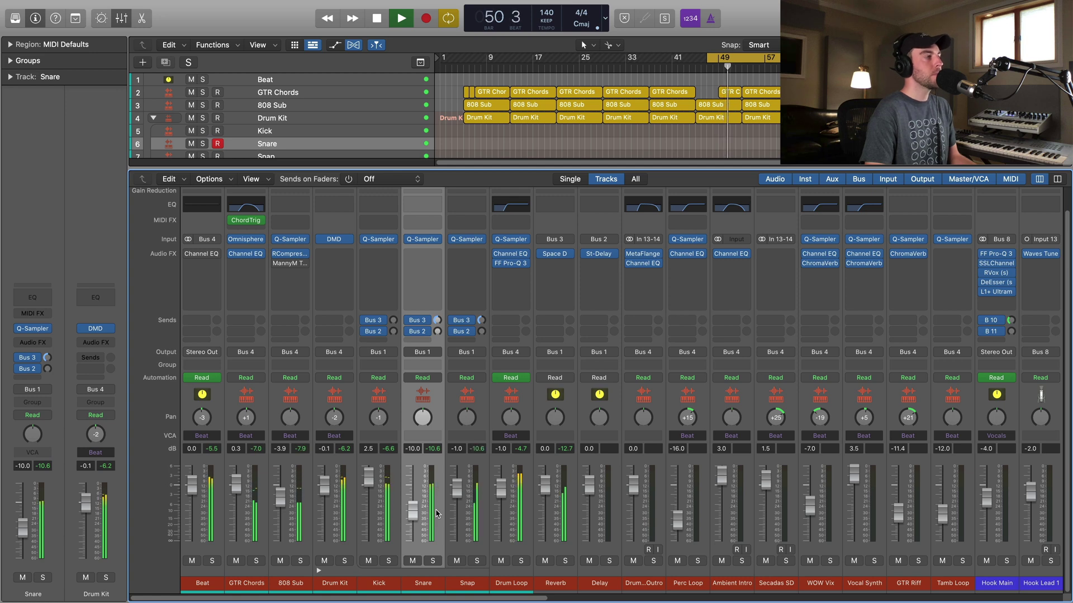
# Re-enable the bypassed Tone Shapers during playback and review the settings of the one on Stereo Out
pyautogui.hscroll(15, 620, 385)
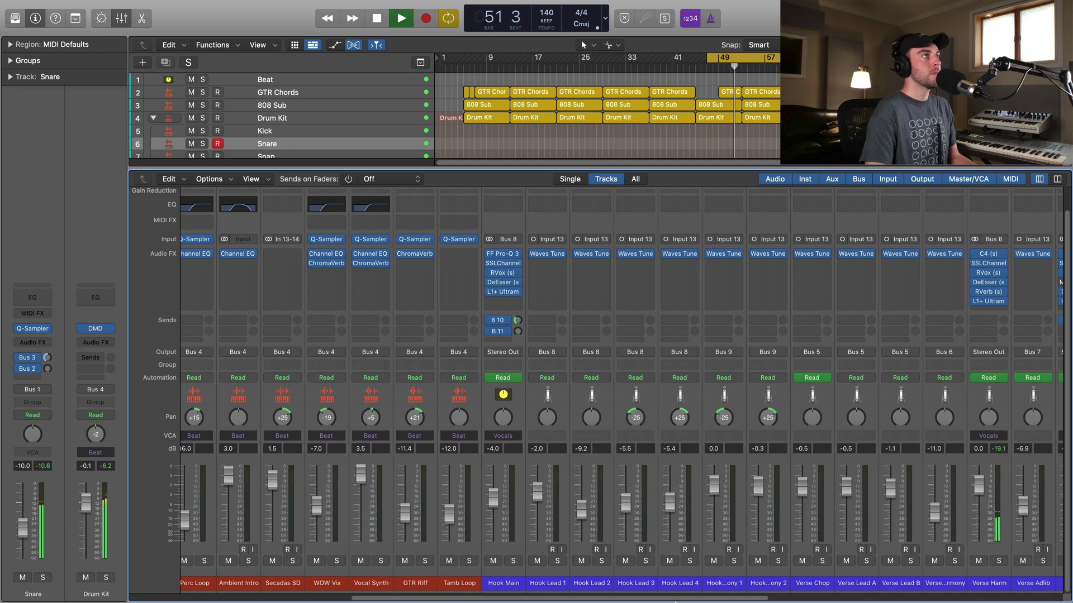
pyautogui.hscroll(10, 939, 287)
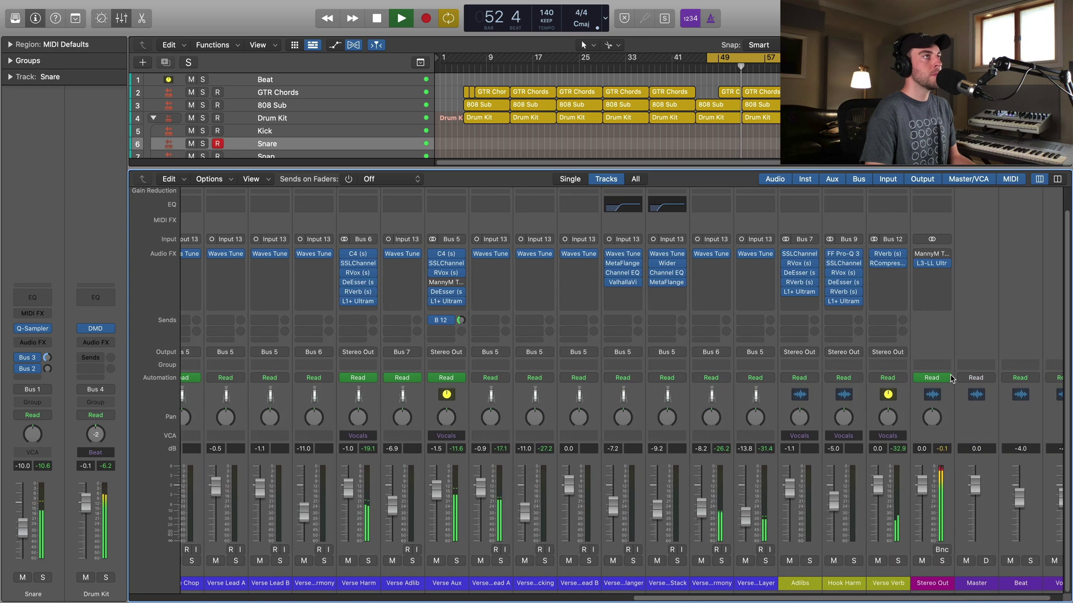
pyautogui.moveTo(945, 599); pyautogui.dragTo(959, 600)
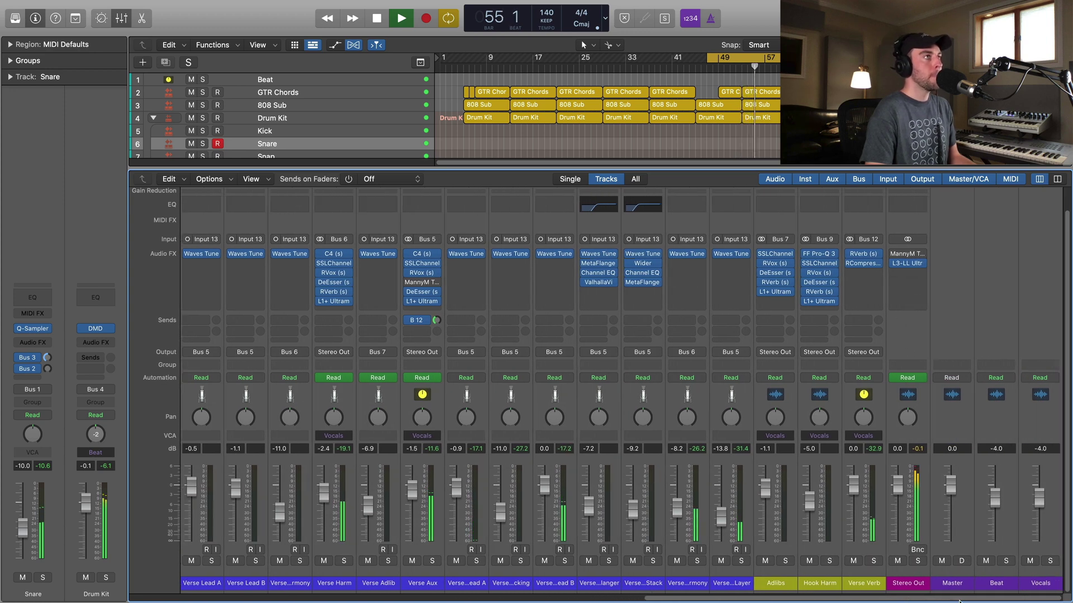
pyautogui.click(908, 256)
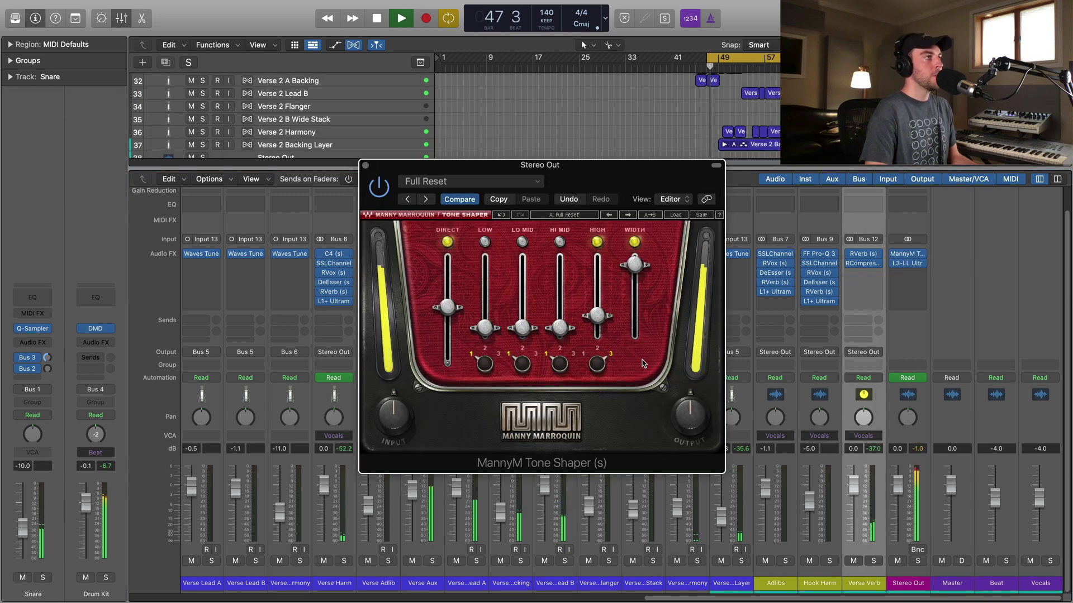
pyautogui.click(365, 166)
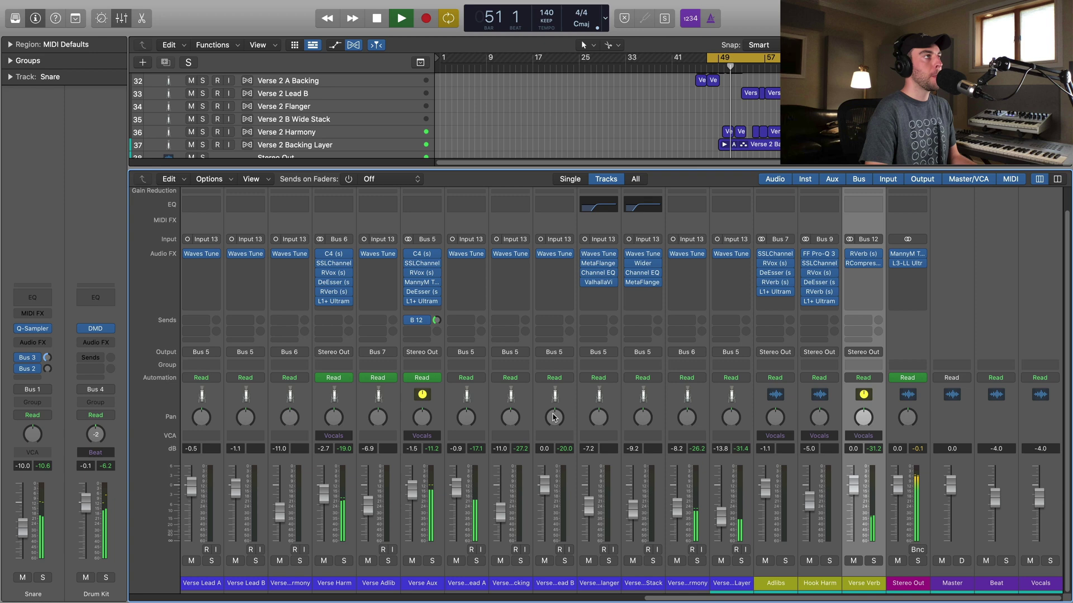
# Review the Tone Shaper settings on Verse Aux and 808 Sub while the mix plays, and stop playback
pyautogui.click(422, 283)
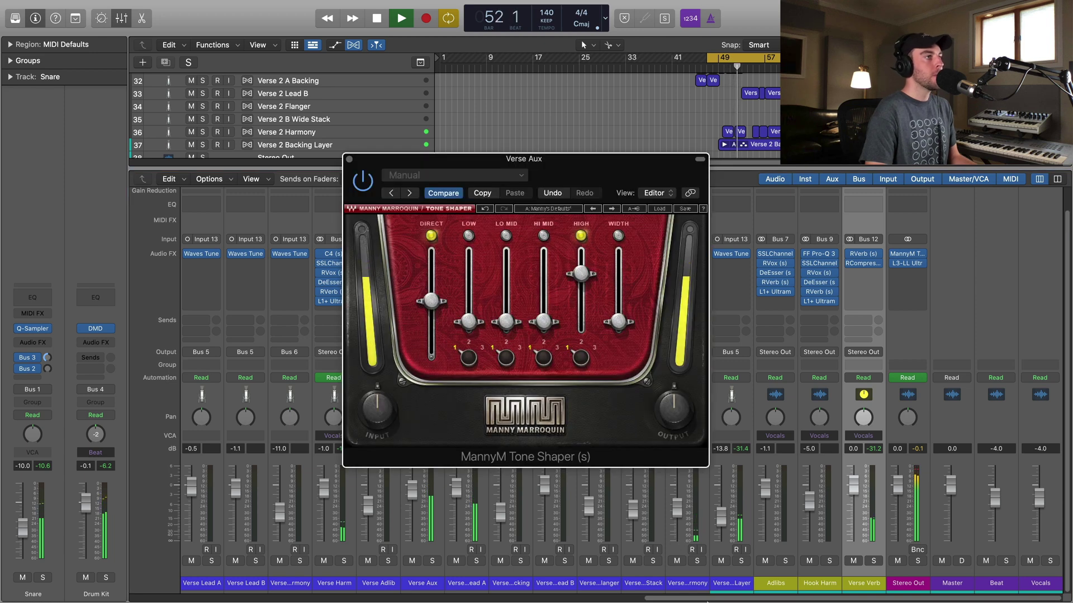
pyautogui.moveTo(710, 600); pyautogui.dragTo(184, 601)
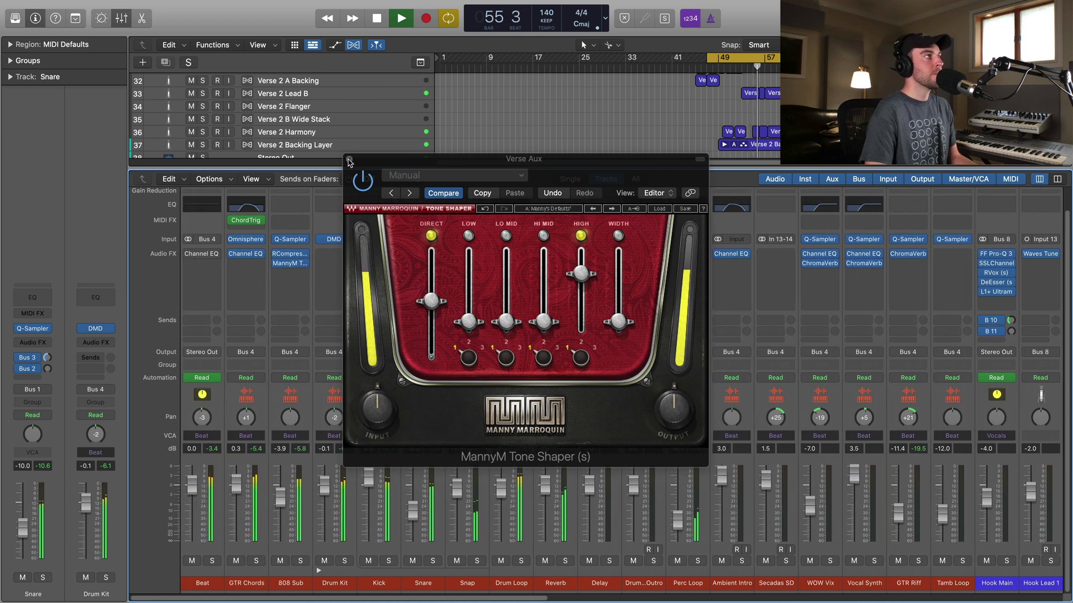
pyautogui.click(348, 159)
pyautogui.click(290, 263)
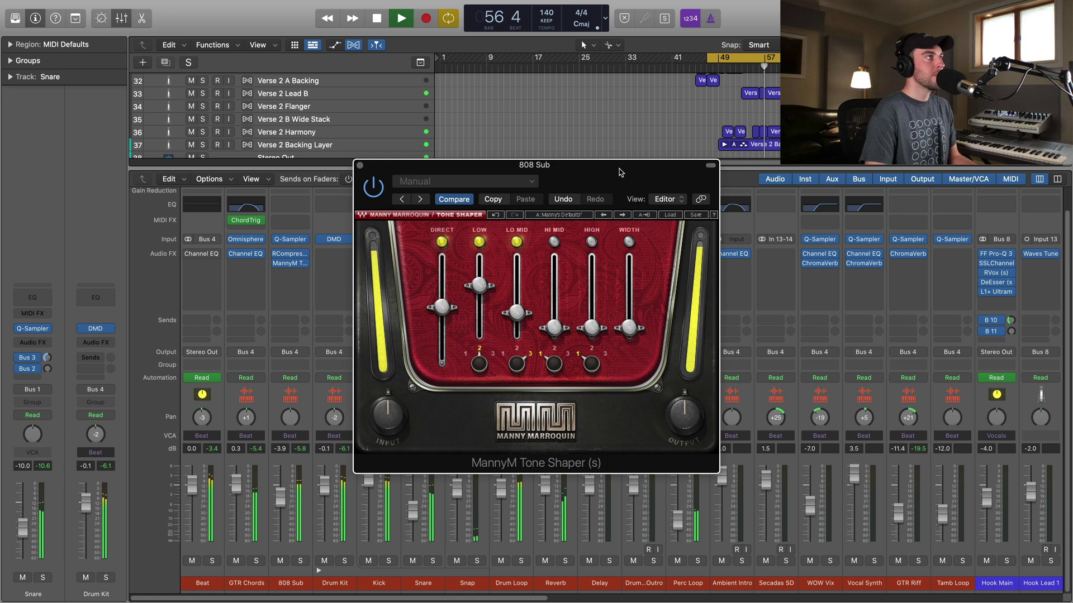
pyautogui.moveTo(612, 172); pyautogui.dragTo(638, 177)
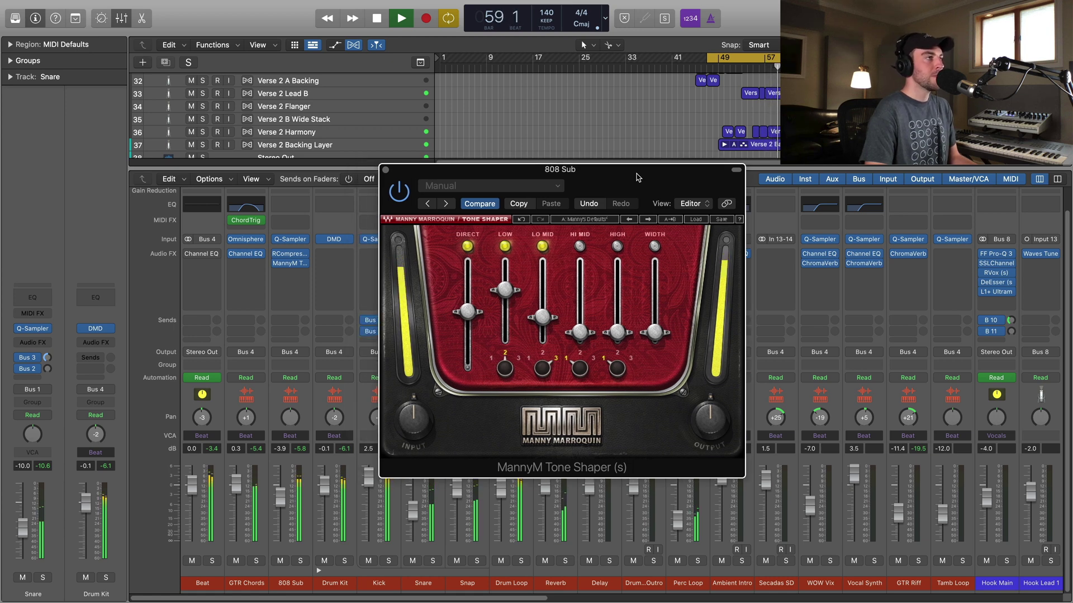
pyautogui.moveTo(639, 178); pyautogui.dragTo(635, 176)
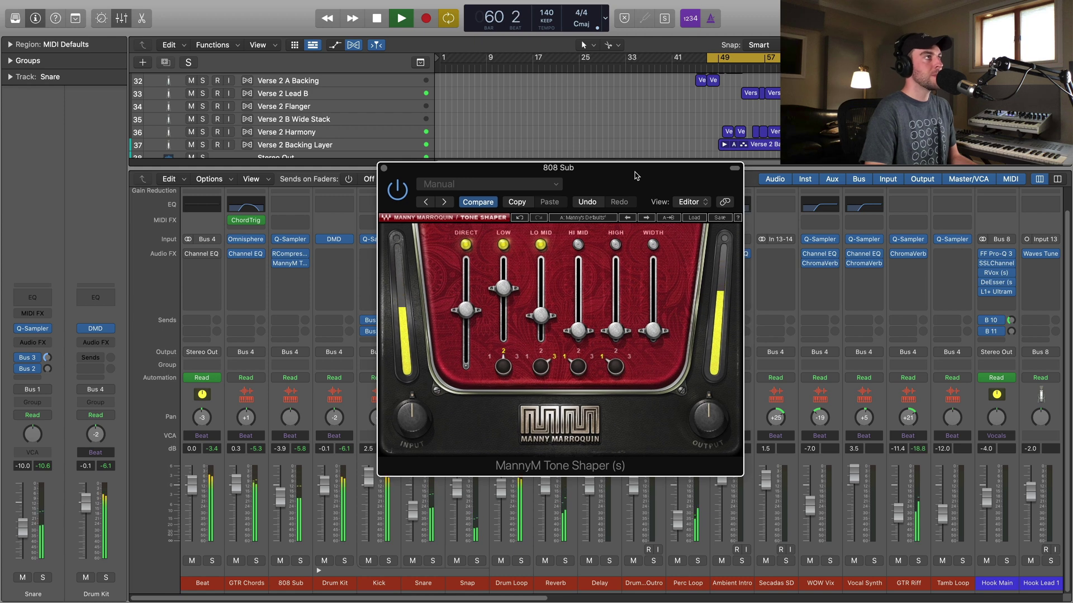
pyautogui.press('space')
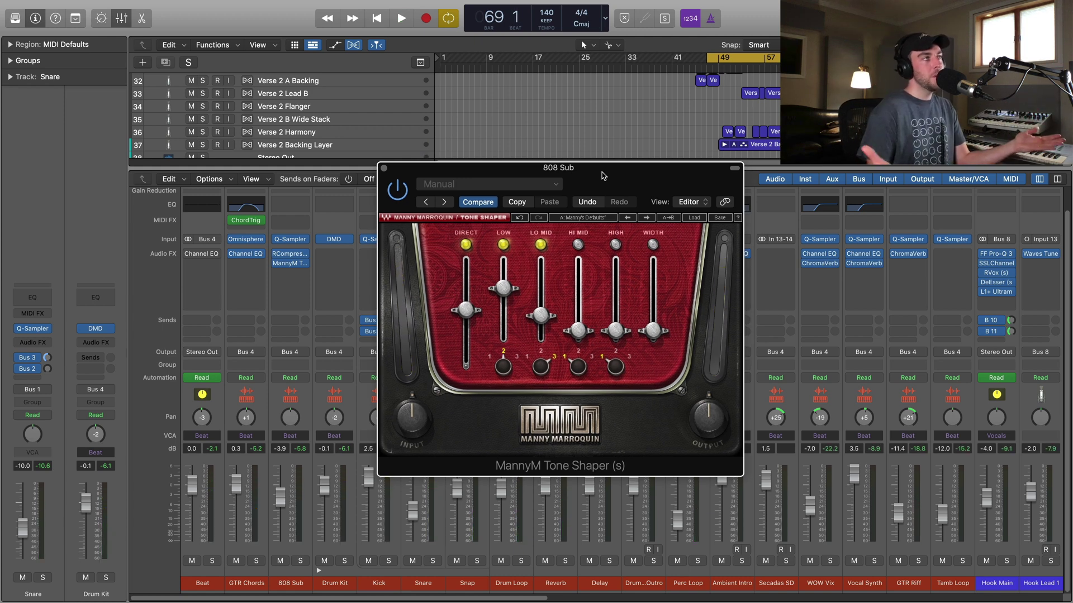